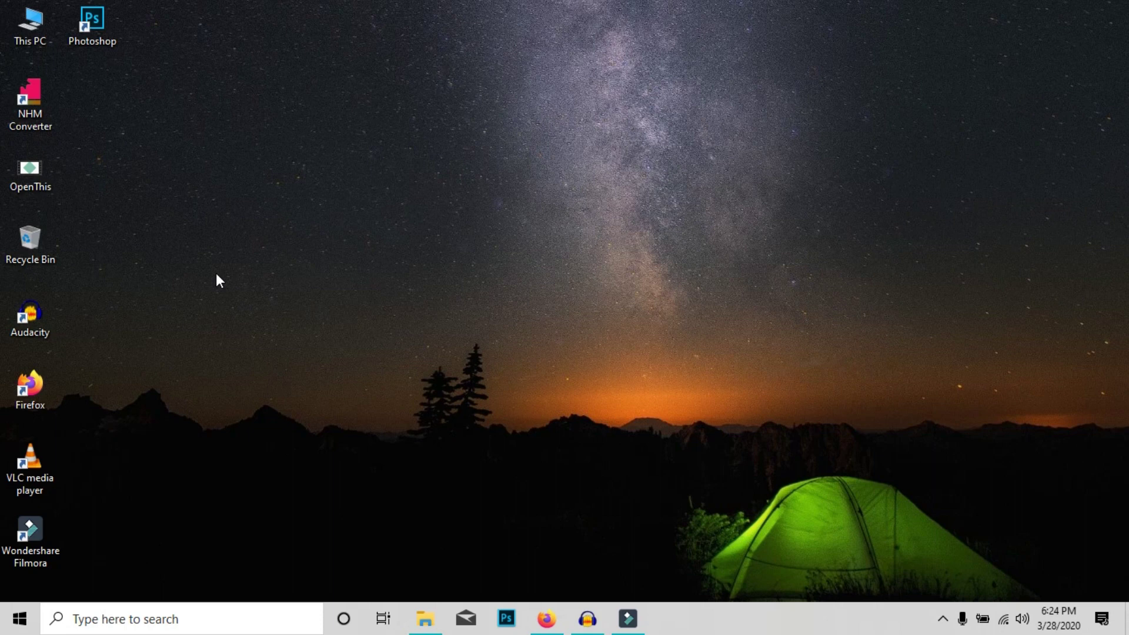
Step: Open Firefox, search Google for canva and open the Canva website
left_click(31, 385)
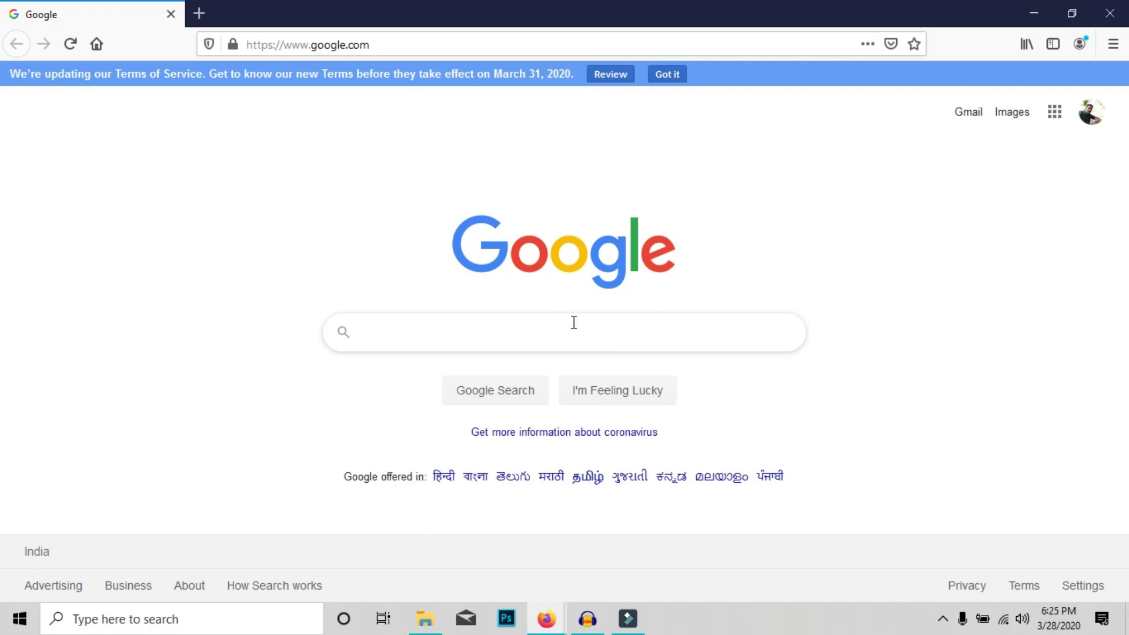
type("canva")
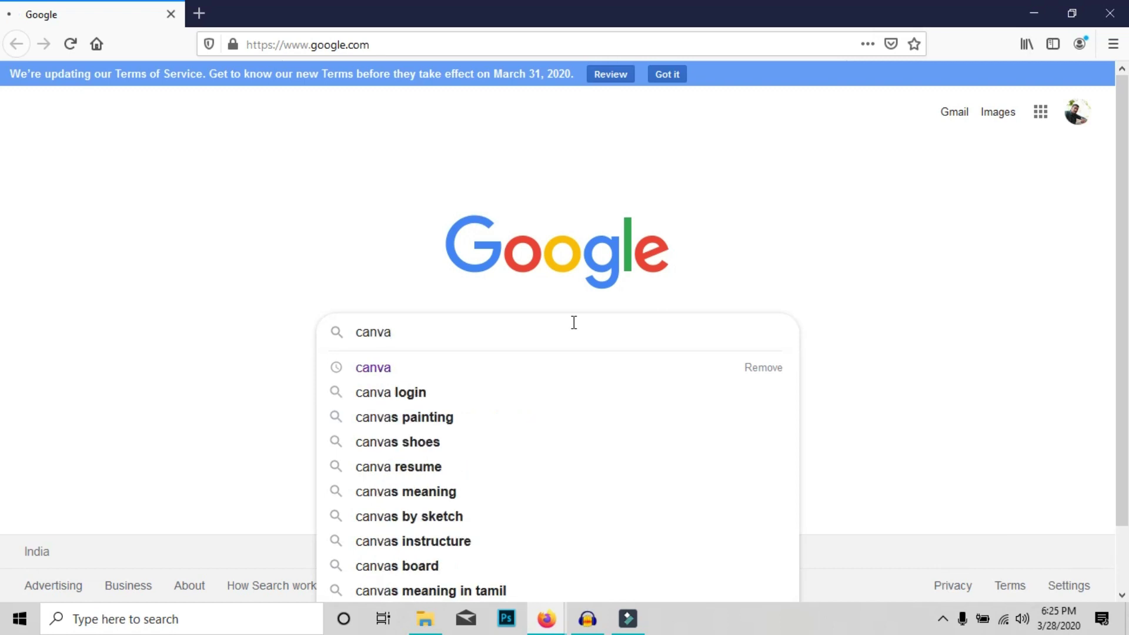
key("Return")
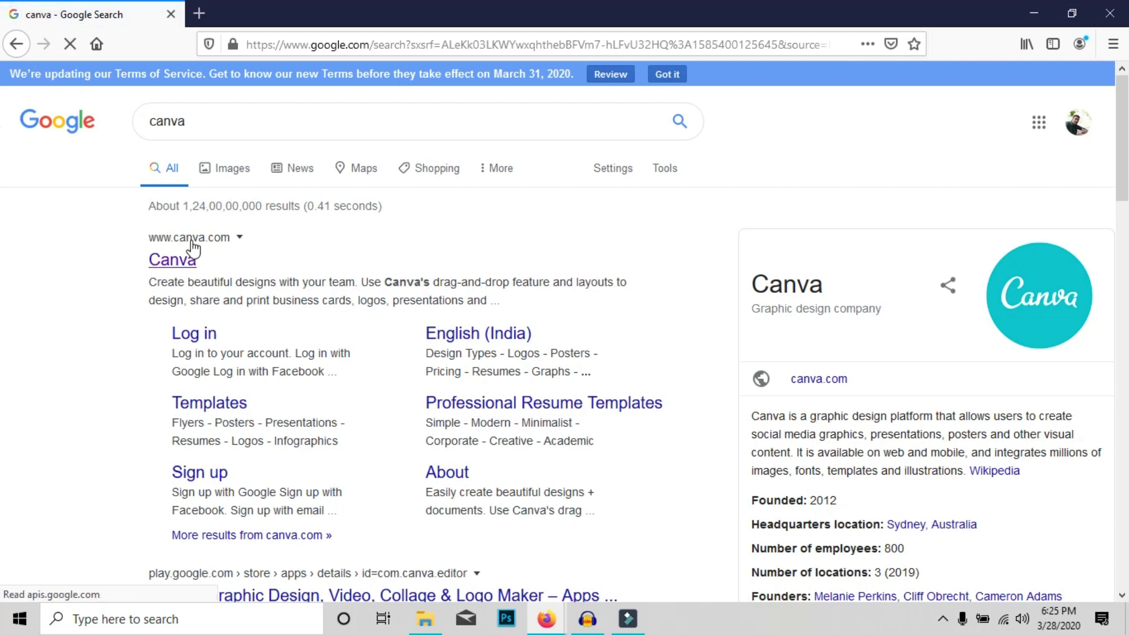
left_click(193, 243)
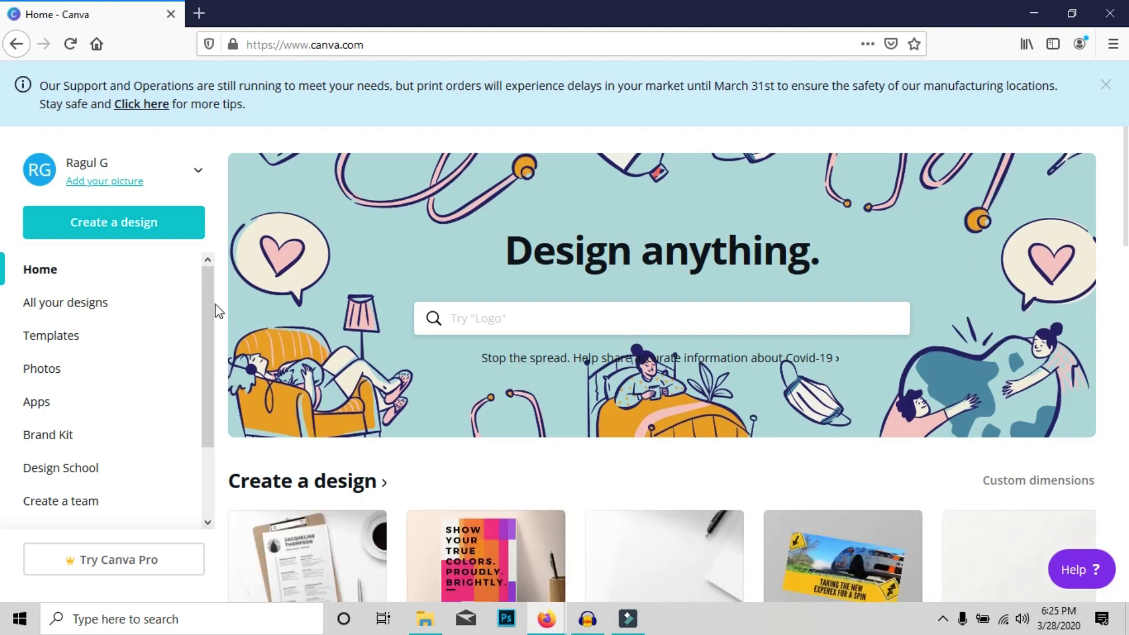
Step: Browse the available design types on the Canva home page and create a blank Gift Certificate design
scroll(329, 294, "down", 4)
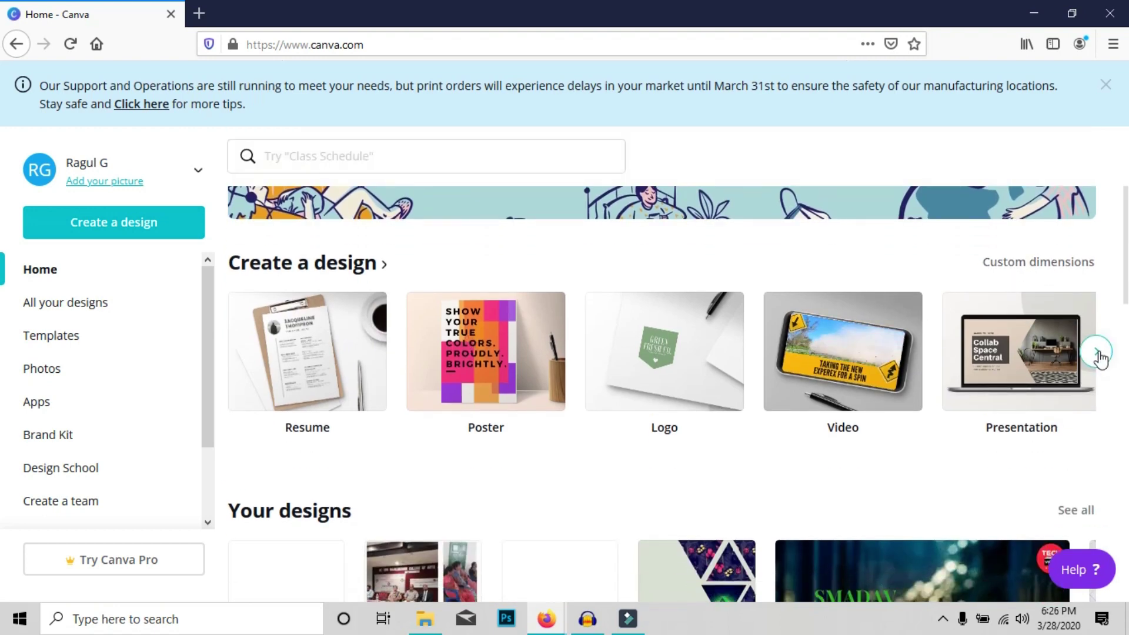
left_click(1097, 353)
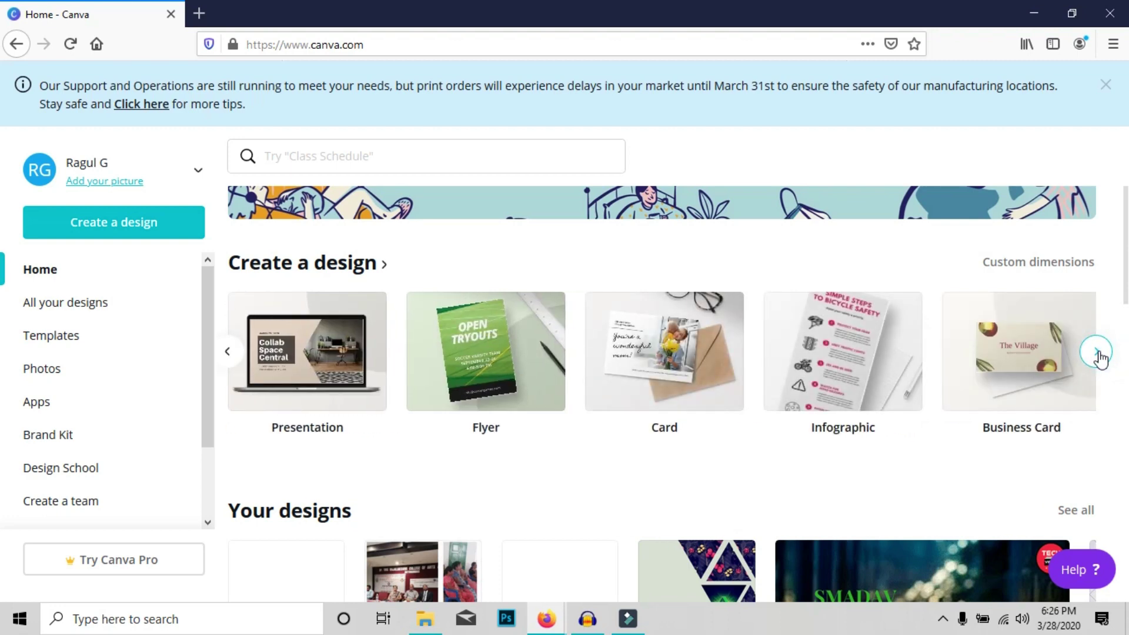
left_click(1097, 353)
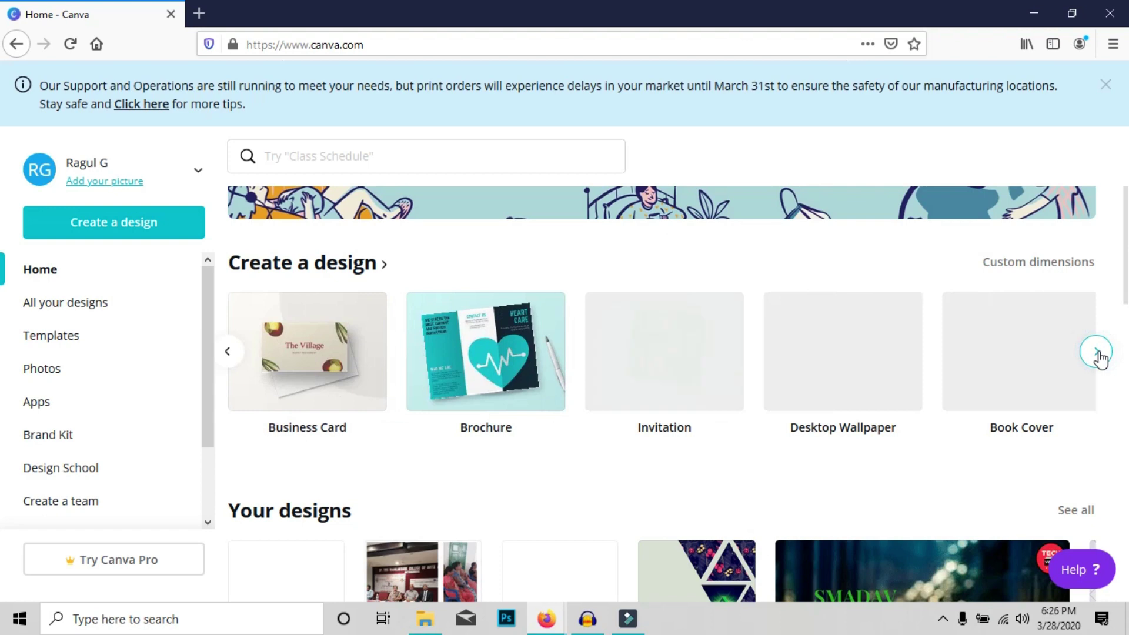
left_click(1098, 353)
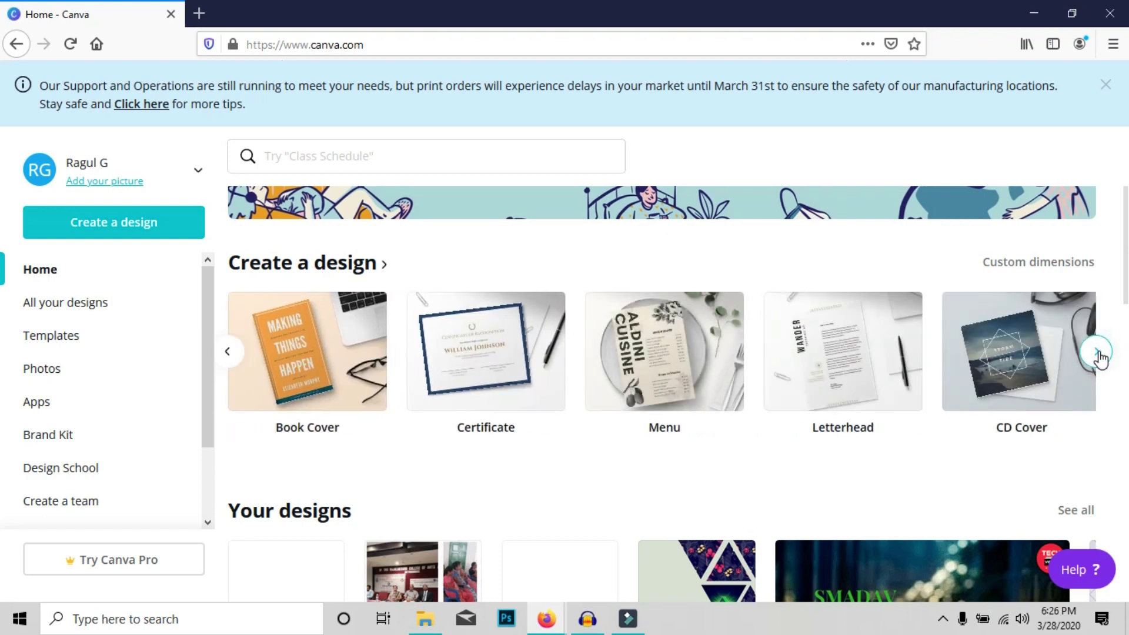
left_click(1097, 353)
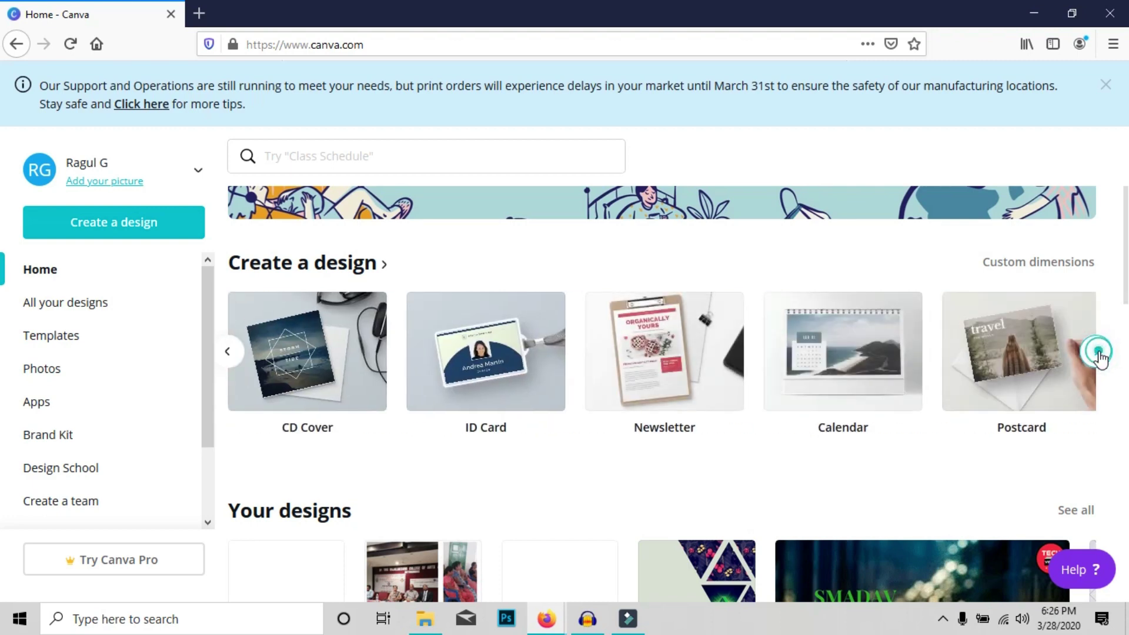
left_click(1097, 353)
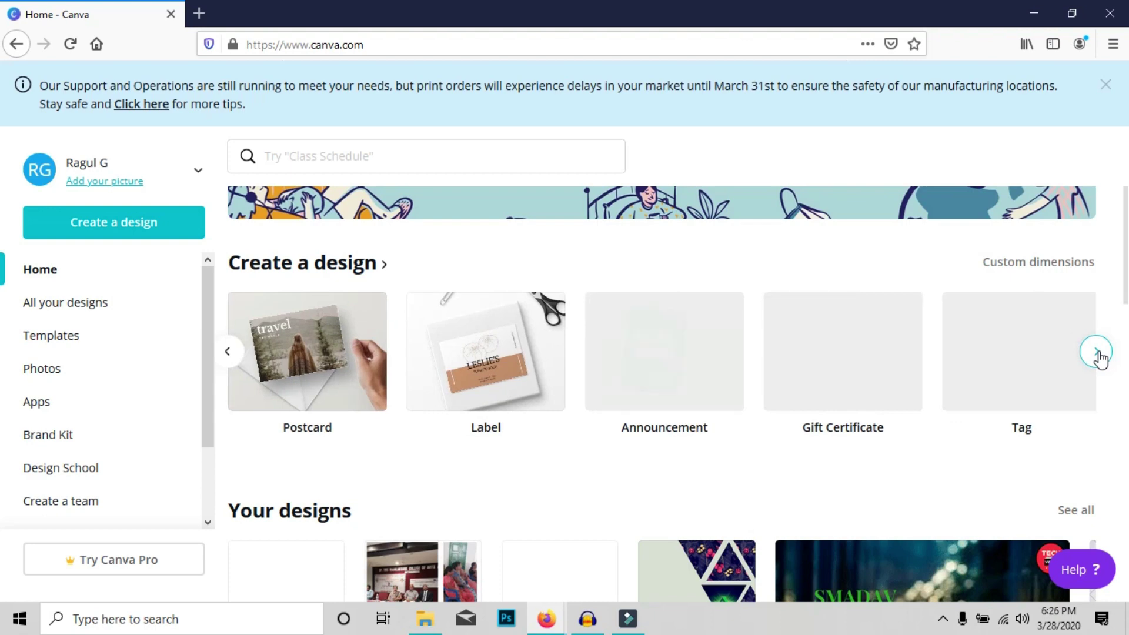
scroll(1101, 357, "down", 2)
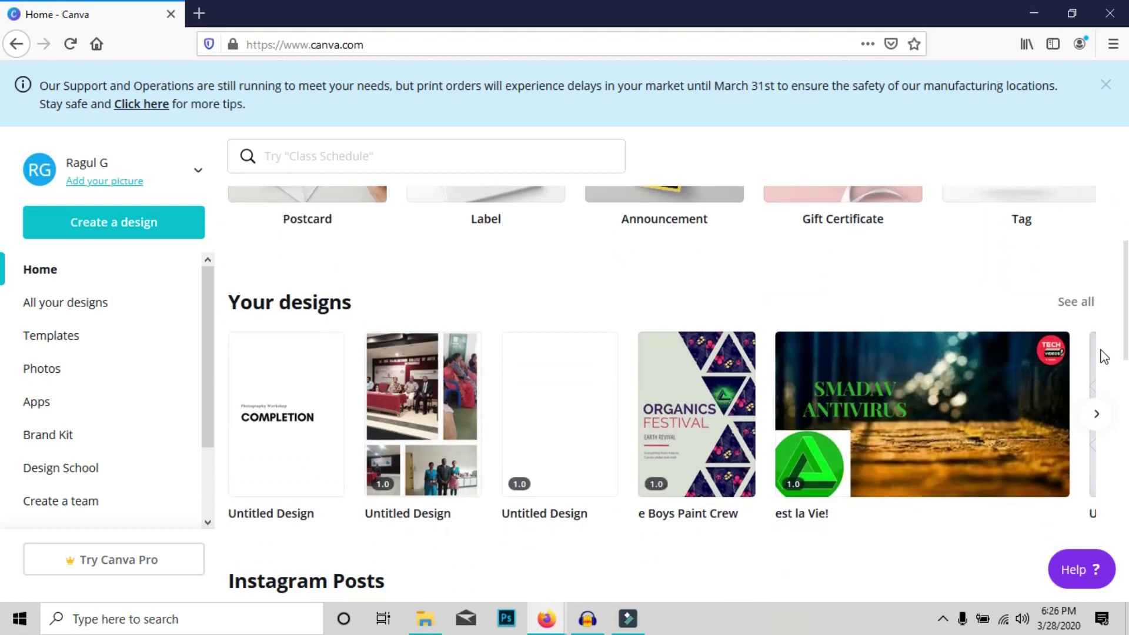
scroll(758, 385, "up", 3)
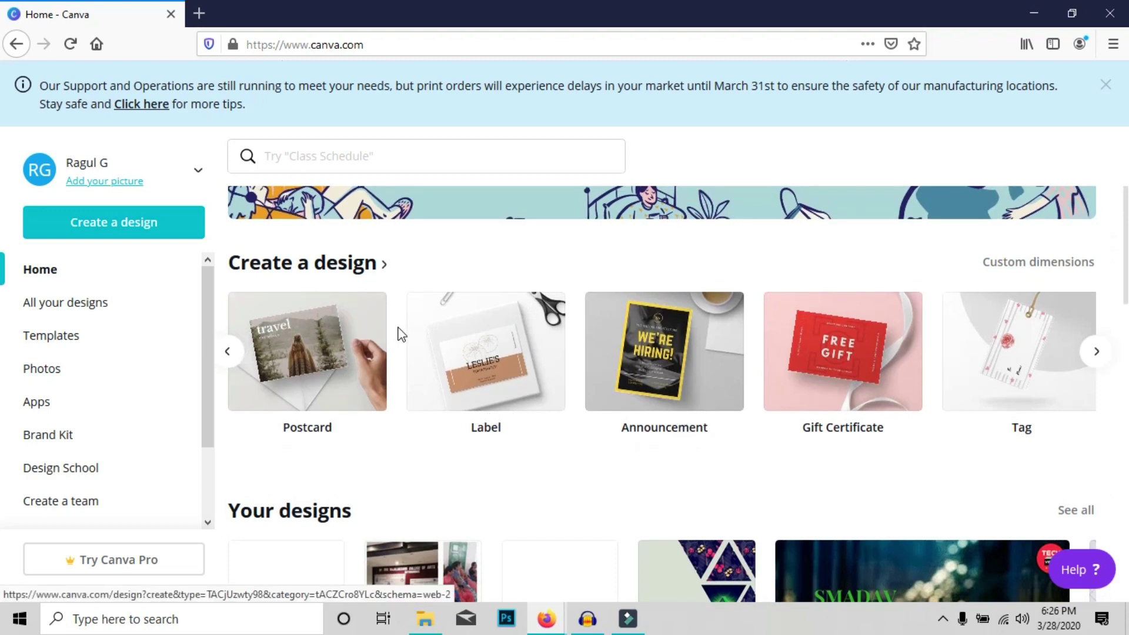
left_click(801, 371)
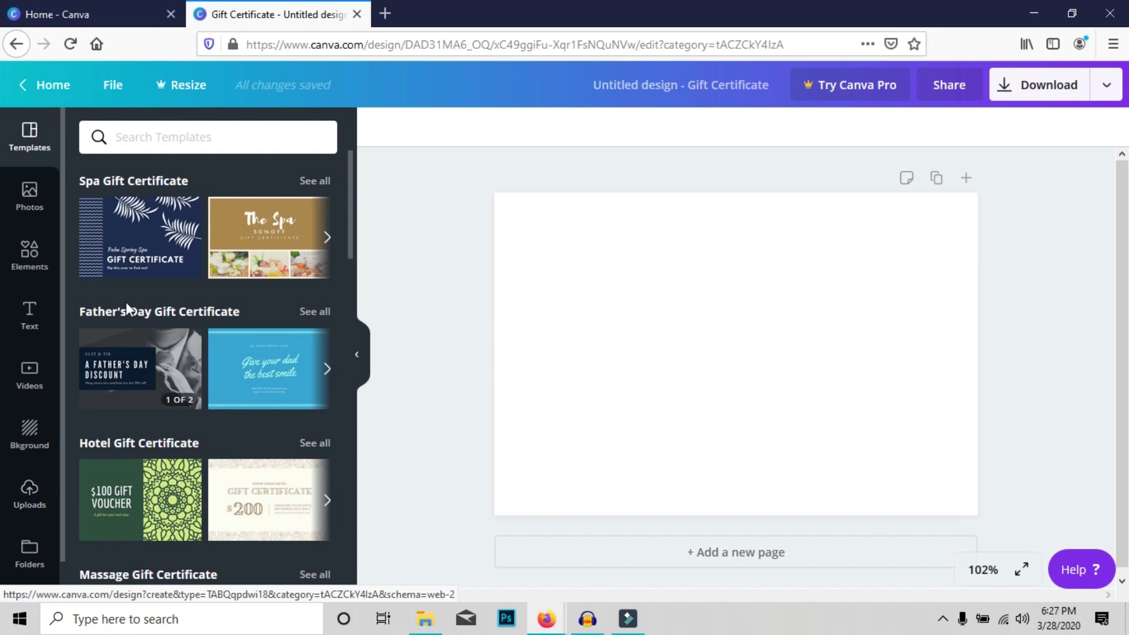
Step: Add the "Photography Workshop COMPLETION" font combination to the blank page and look through the other font combinations
left_click(30, 318)
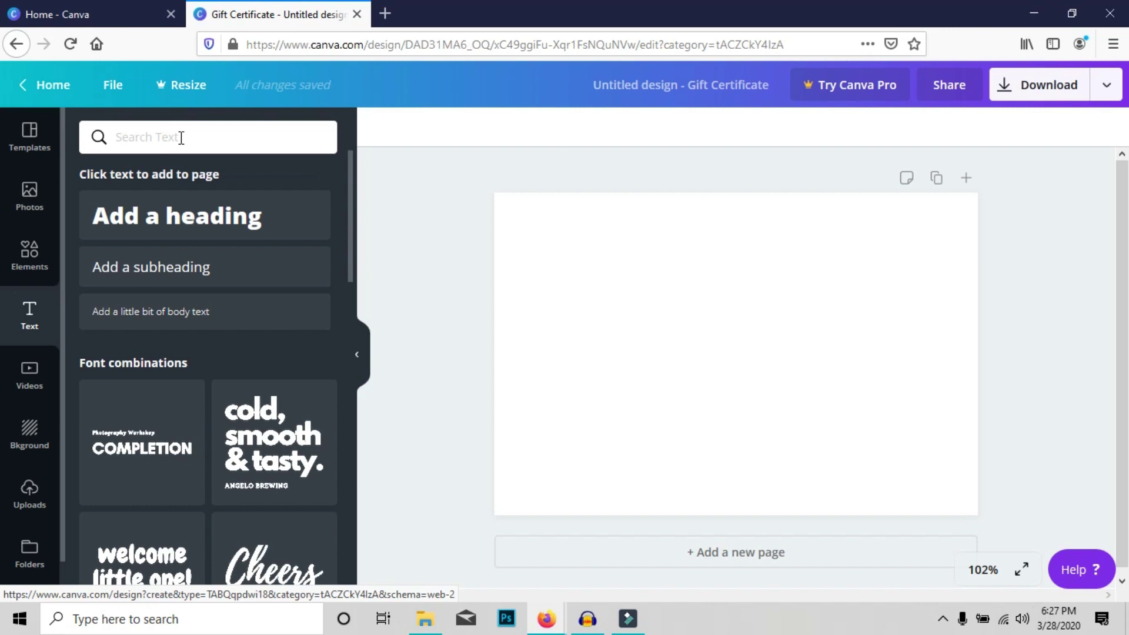
left_click(147, 444)
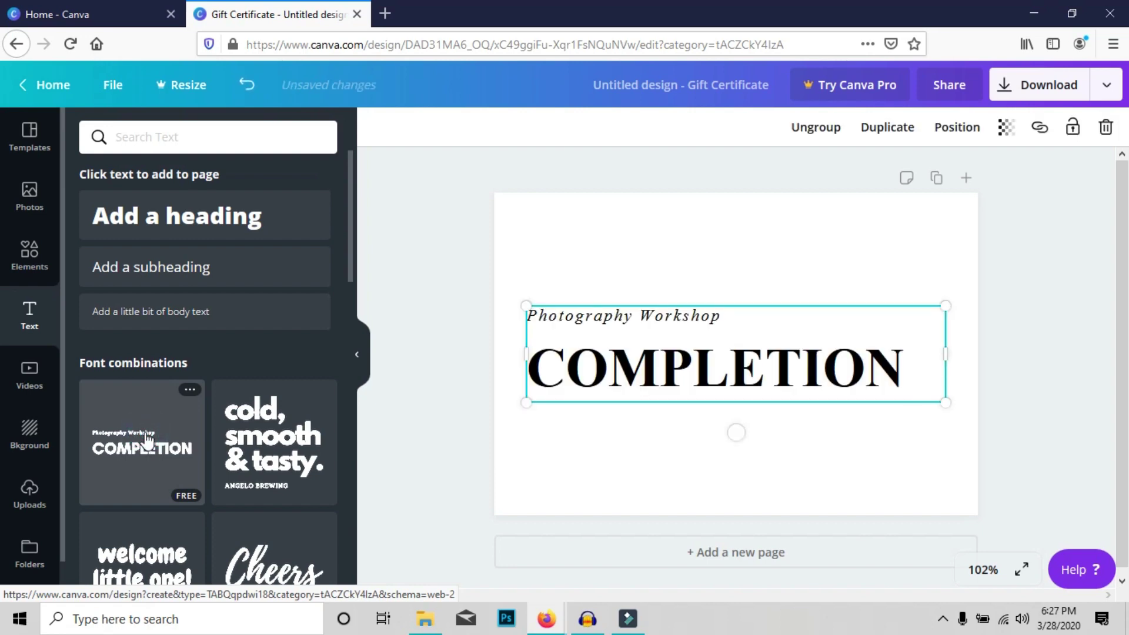
scroll(274, 411, "down", 6)
scroll(275, 410, "down", 14)
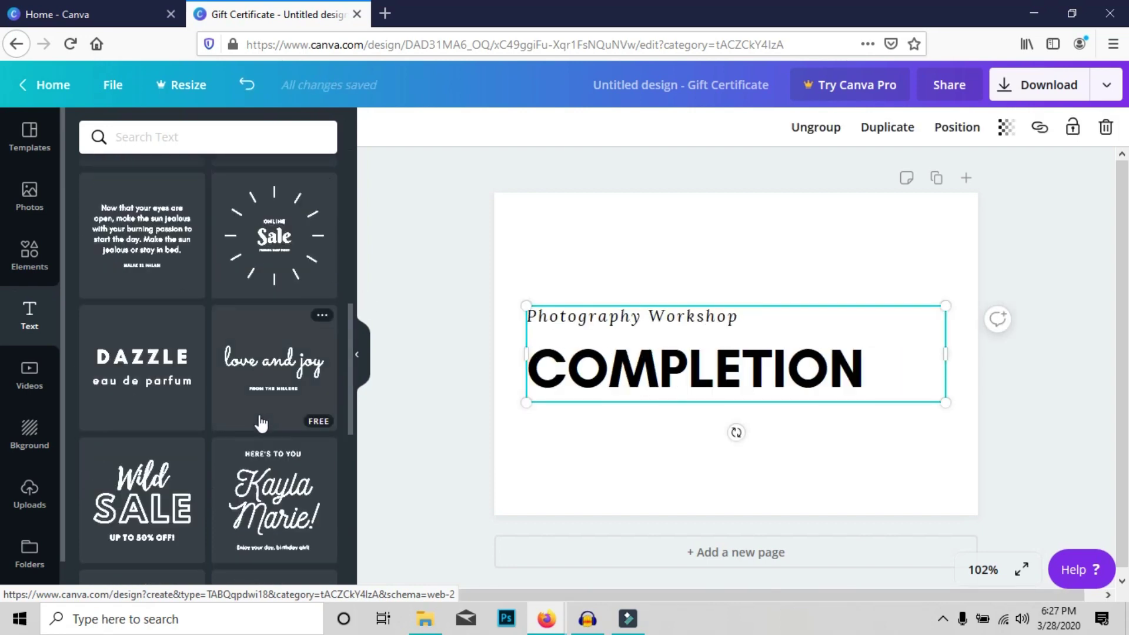
scroll(261, 423, "down", 10)
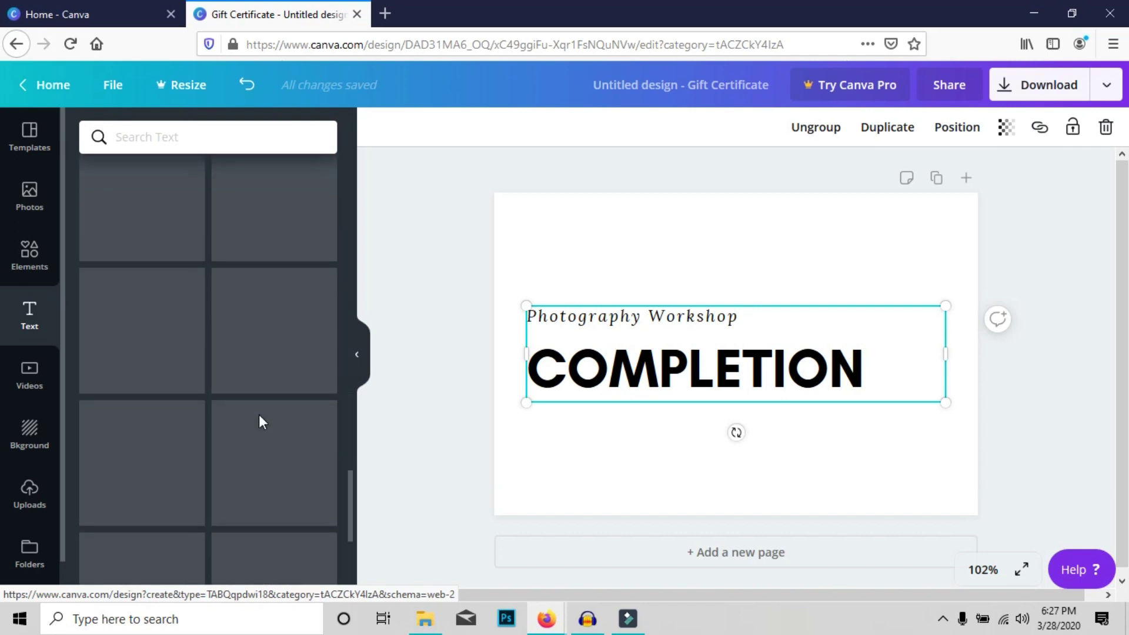
scroll(261, 423, "down", 12)
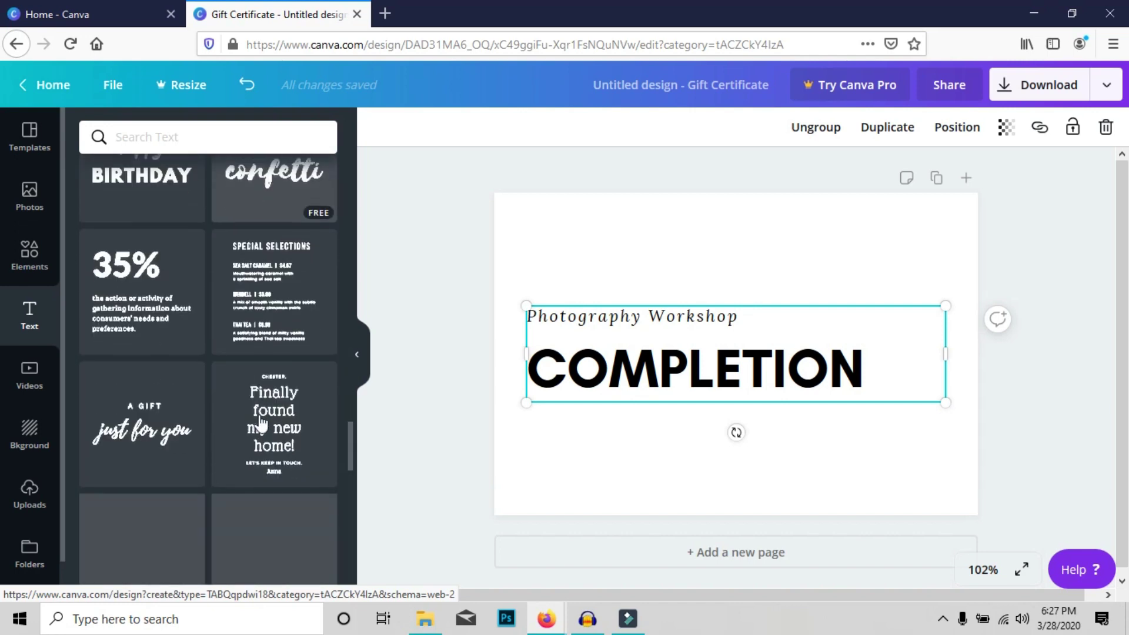
scroll(261, 424, "down", 12)
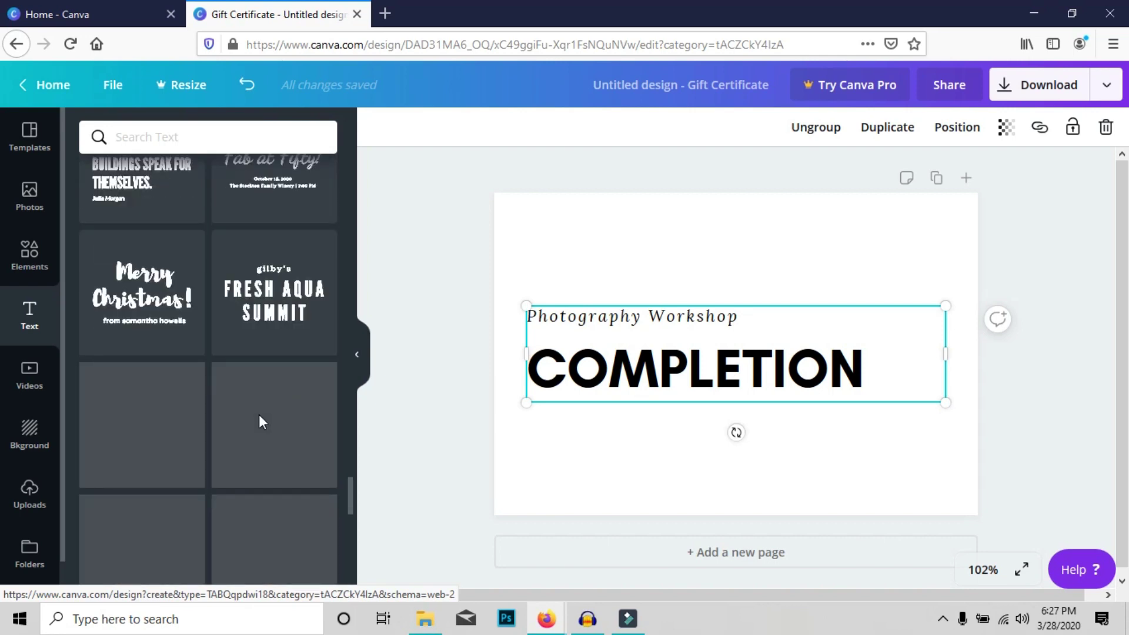
scroll(261, 423, "up", 4)
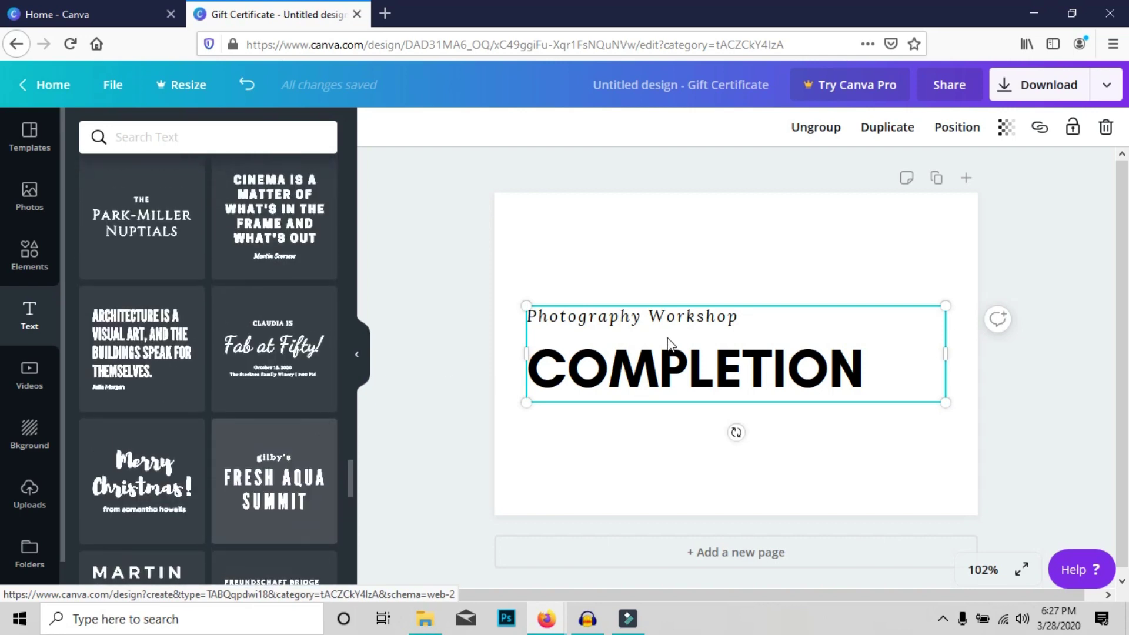
Step: Select the COMPLETION heading, then add the recently used circle outline element to the page
left_click(649, 372)
left_click(716, 370)
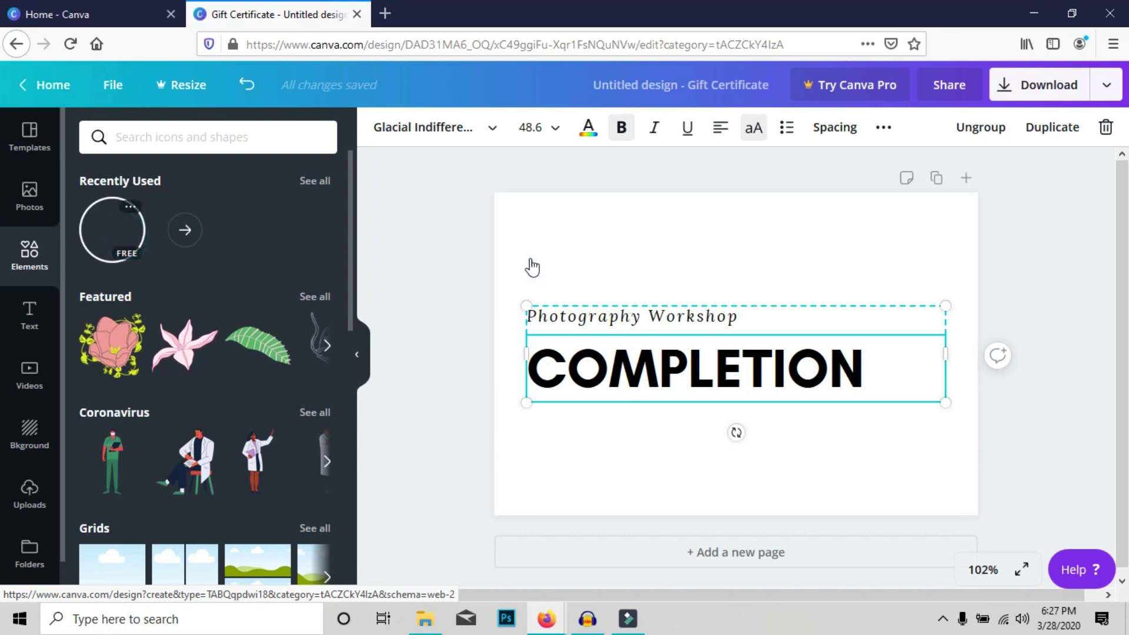
left_click(106, 230)
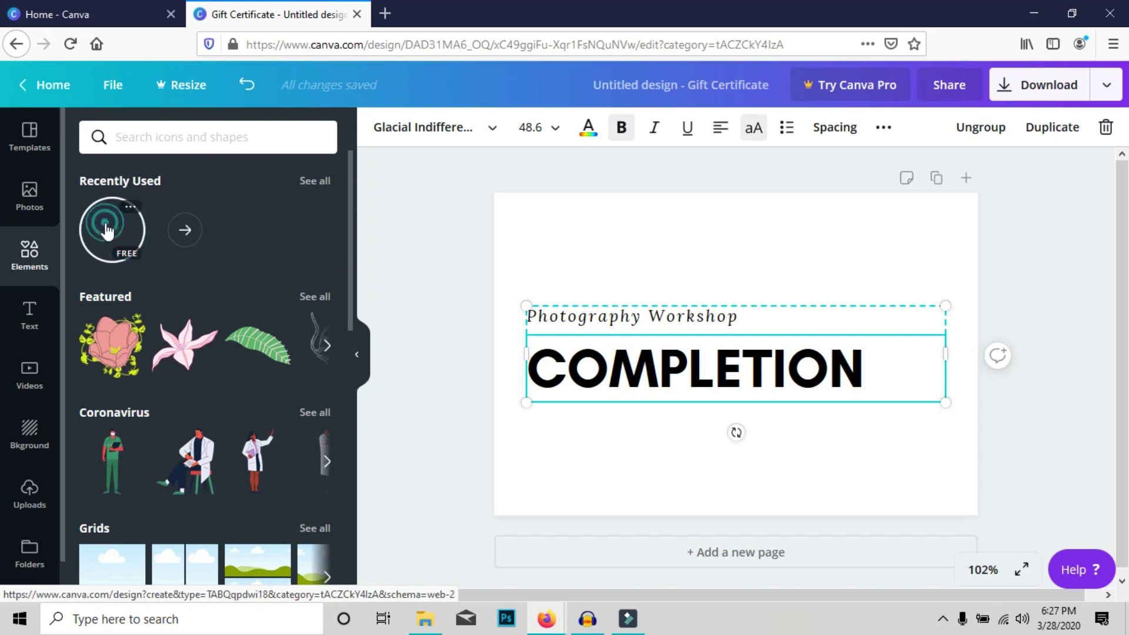
left_click(119, 237)
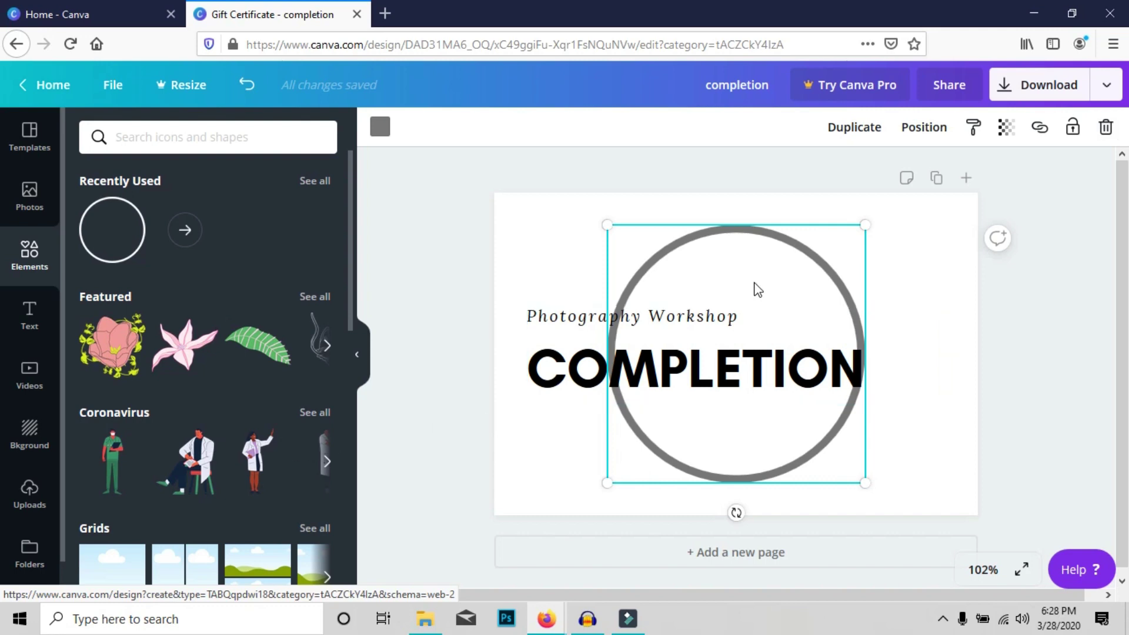
Step: Review the download formats for the design and set the file type to JPG
left_click(1033, 96)
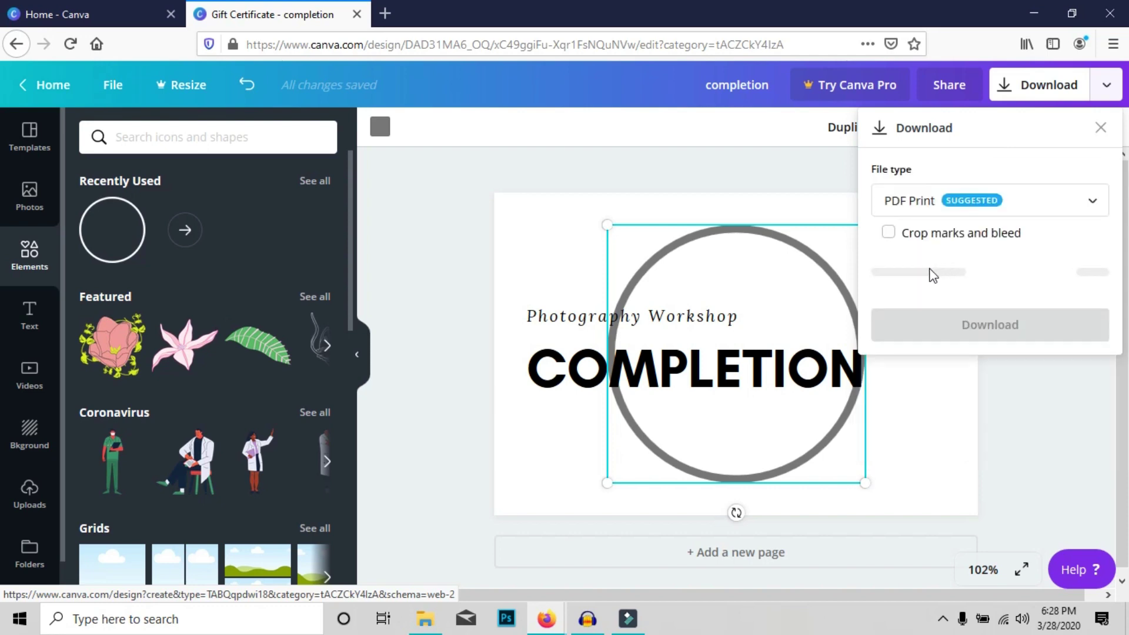
left_click(1094, 199)
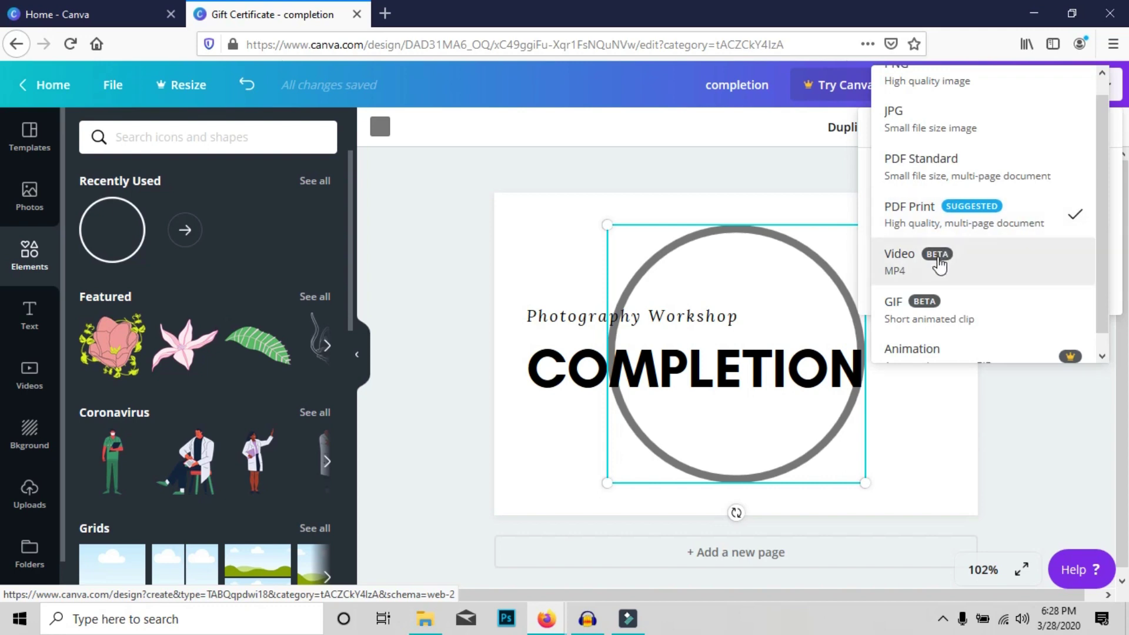
scroll(939, 264, "down", 1)
scroll(939, 264, "up", 1)
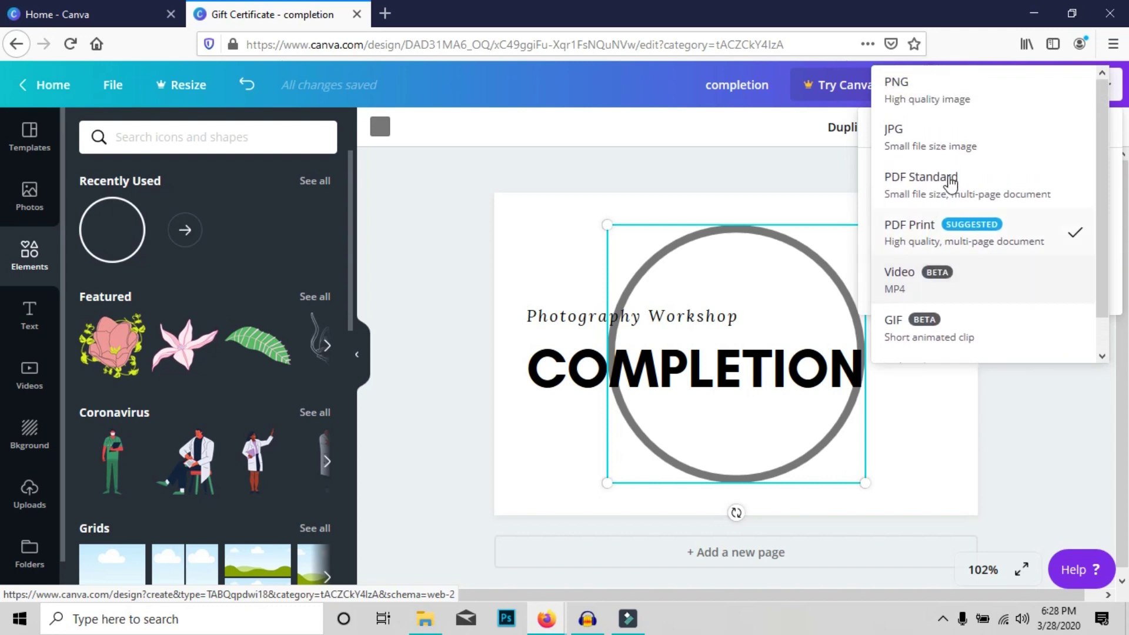
left_click(814, 179)
left_click(1053, 200)
left_click(950, 116)
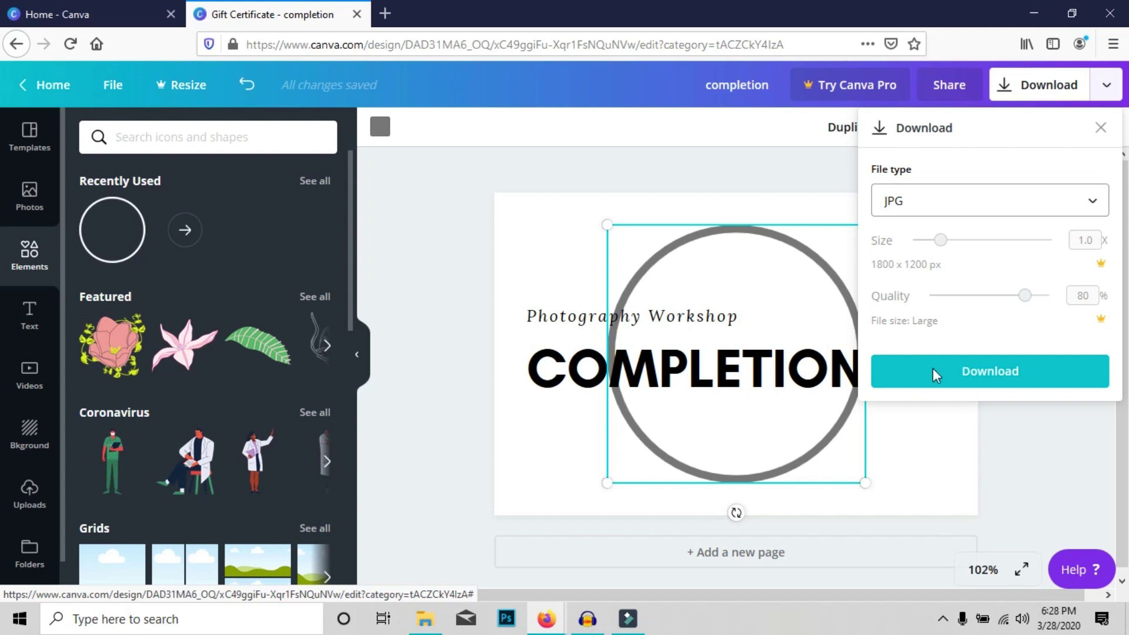
Step: Export the design as a JPG, cancel saving completion.jpg and dismiss the referral offer
left_click(899, 383)
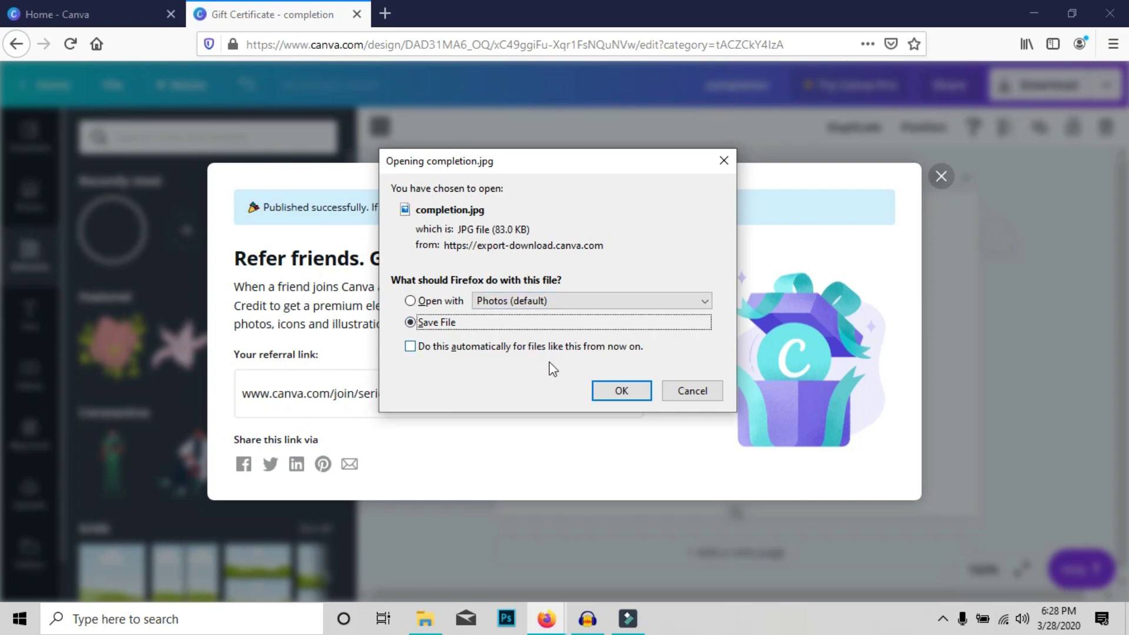
left_click(671, 391)
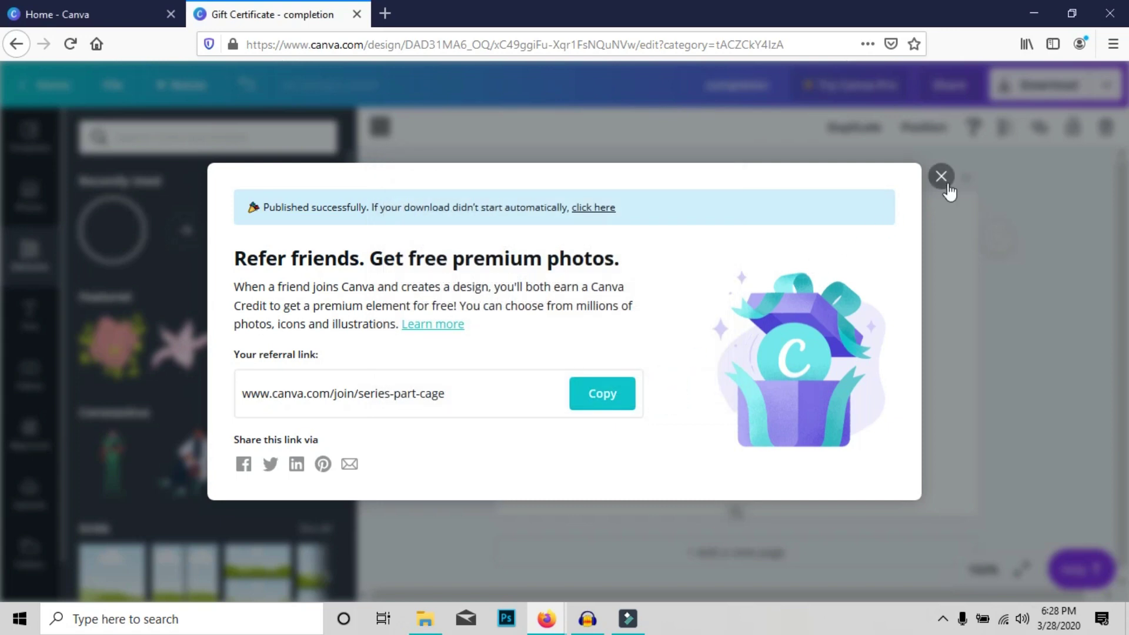
left_click(948, 186)
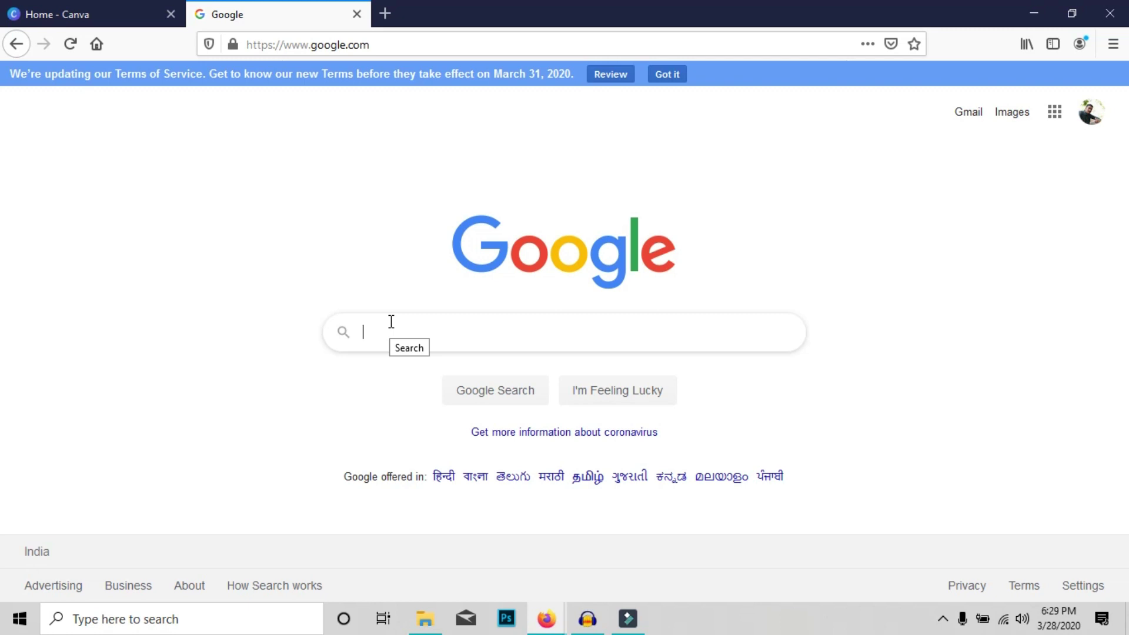
Step: Open the VirusTotal website through a Google search for virustotal and switch its scan form from file to URL
type("vir")
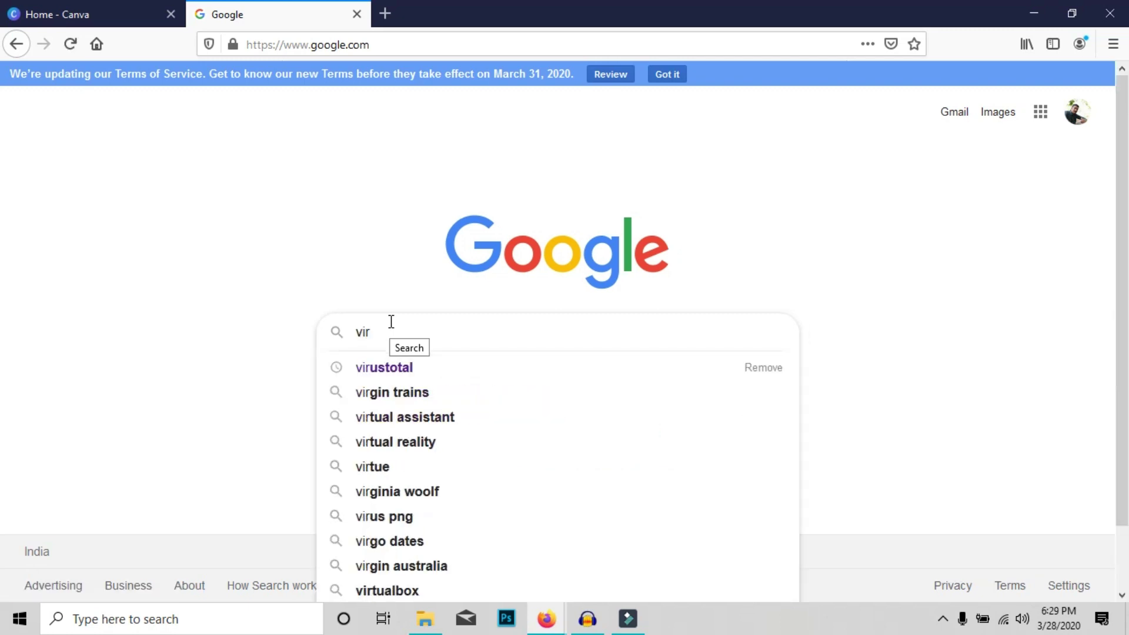
left_click(433, 368)
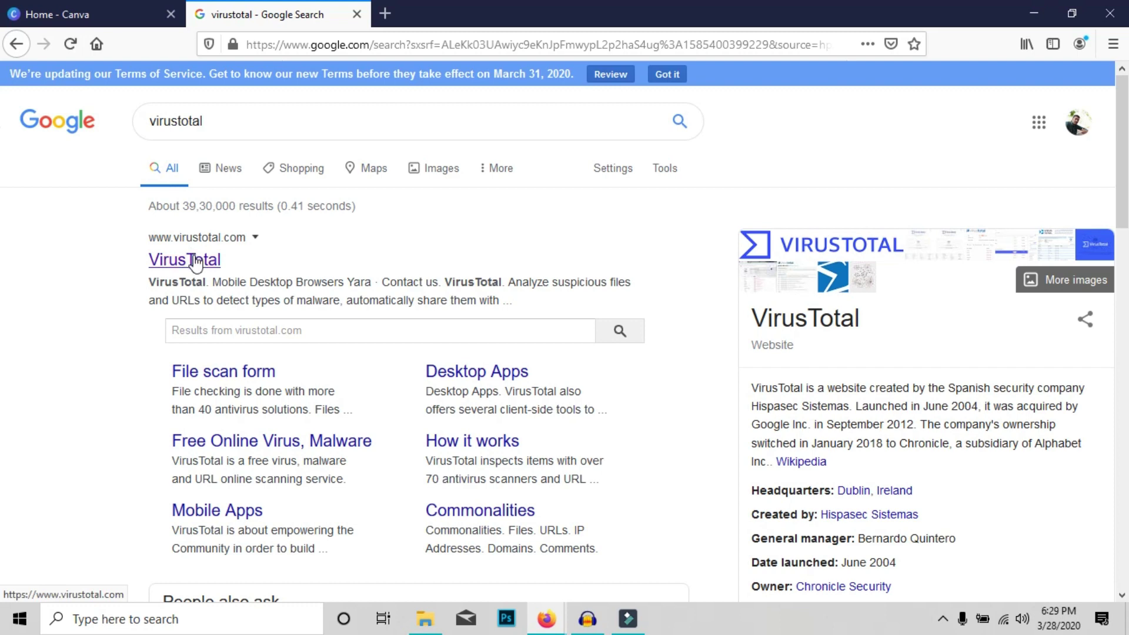
left_click(196, 262)
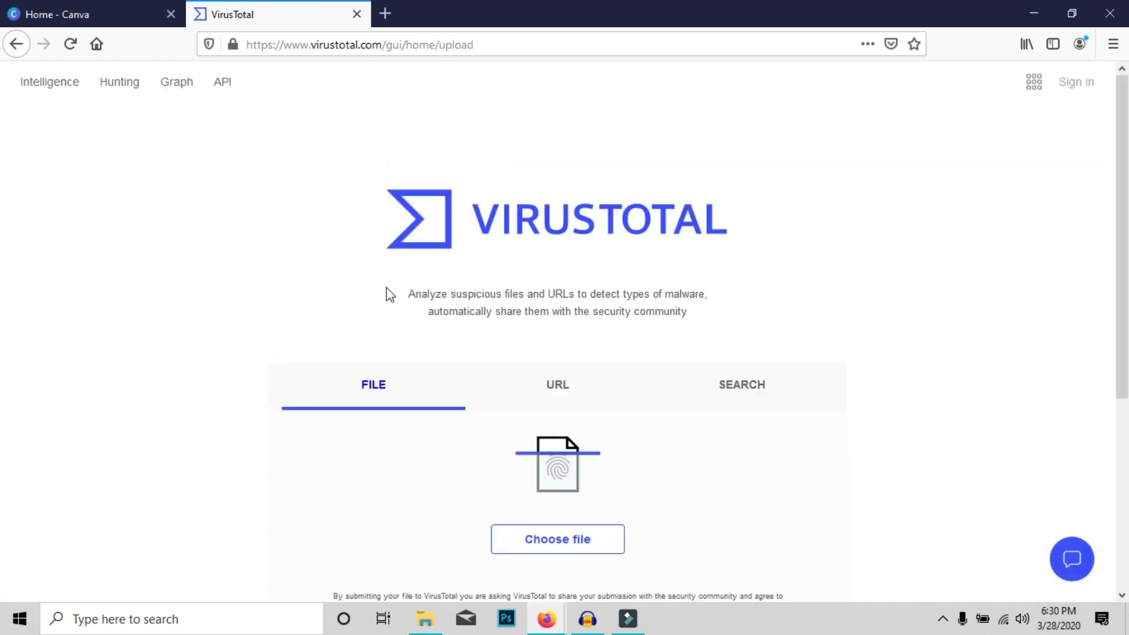
scroll(621, 343, "down", 2)
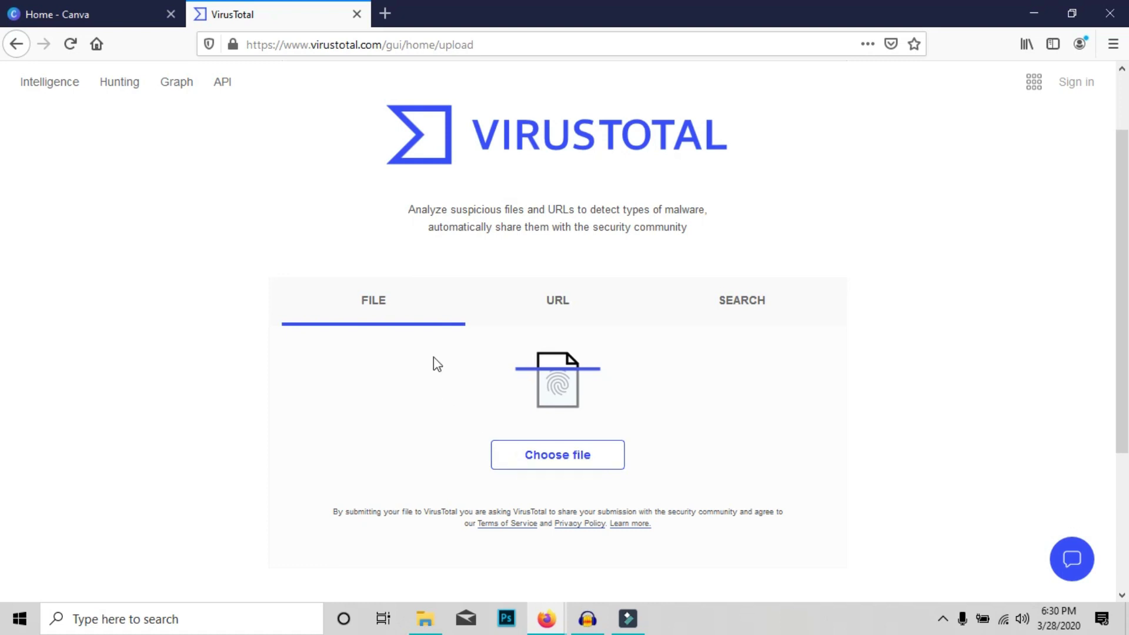
left_click(543, 327)
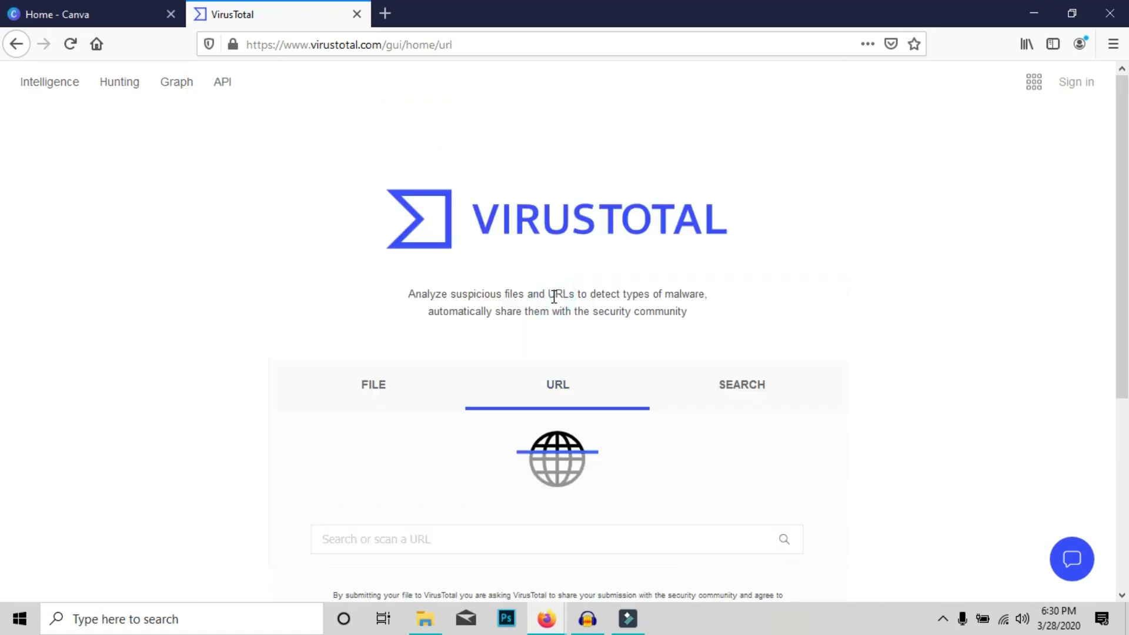
left_click(78, 12)
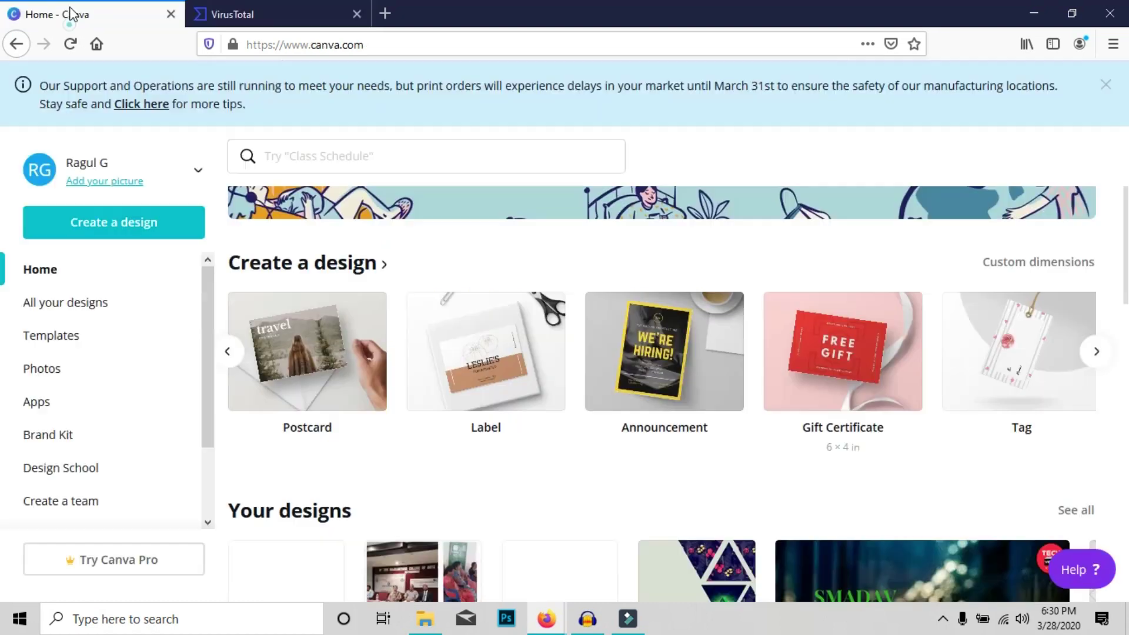
left_click_drag(368, 44, 246, 46)
key("ctrl+c")
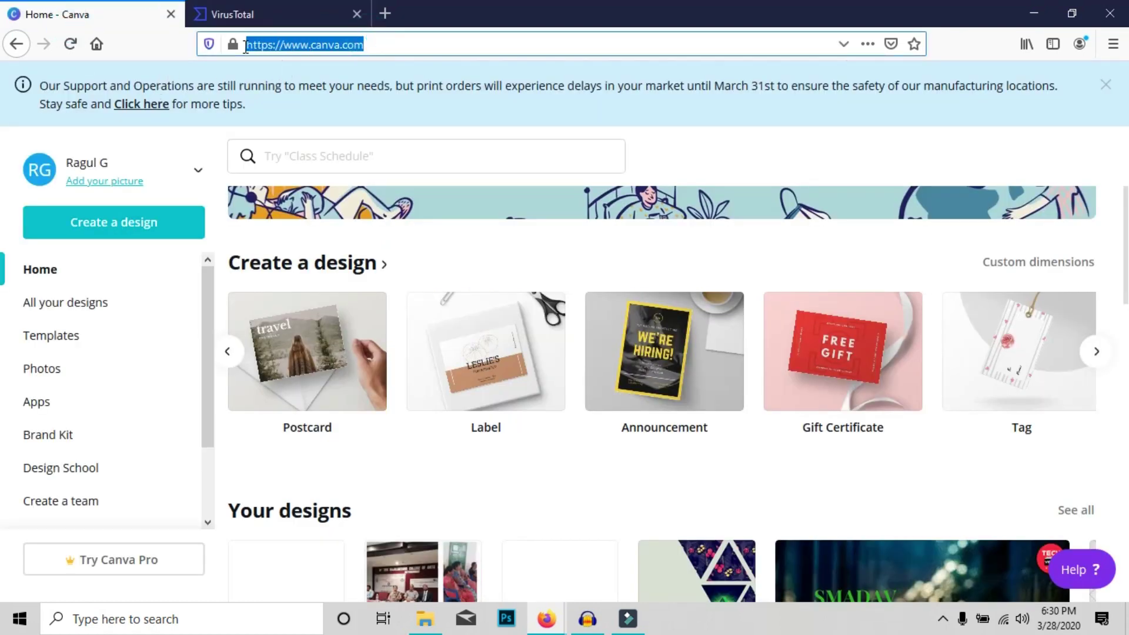
left_click(216, 4)
left_click(596, 546)
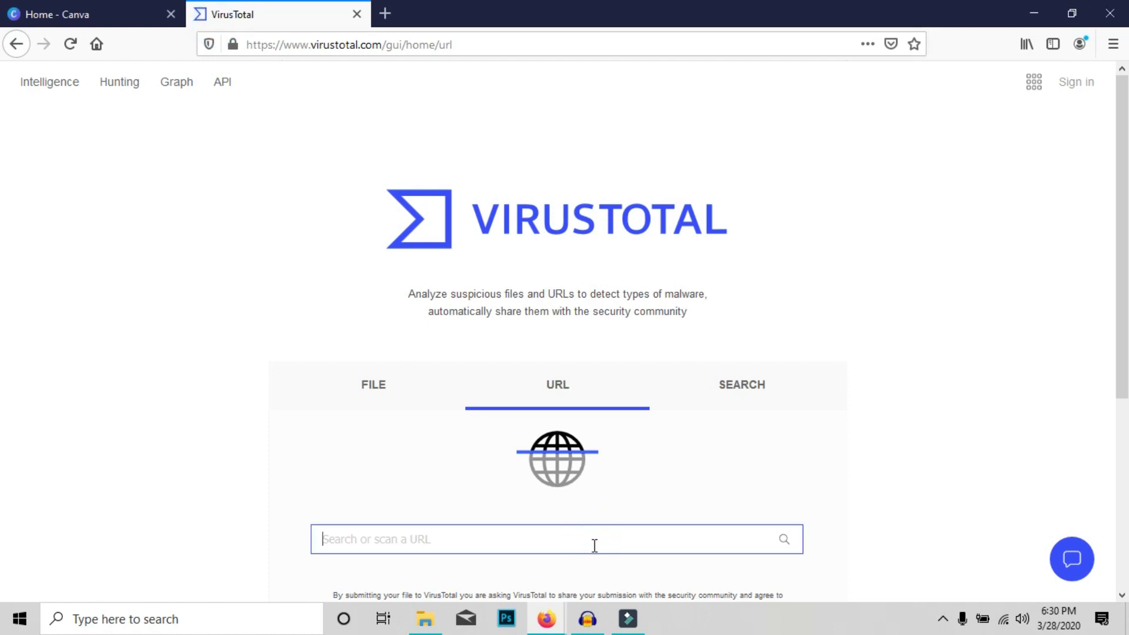
key("ctrl+v")
left_click(783, 540)
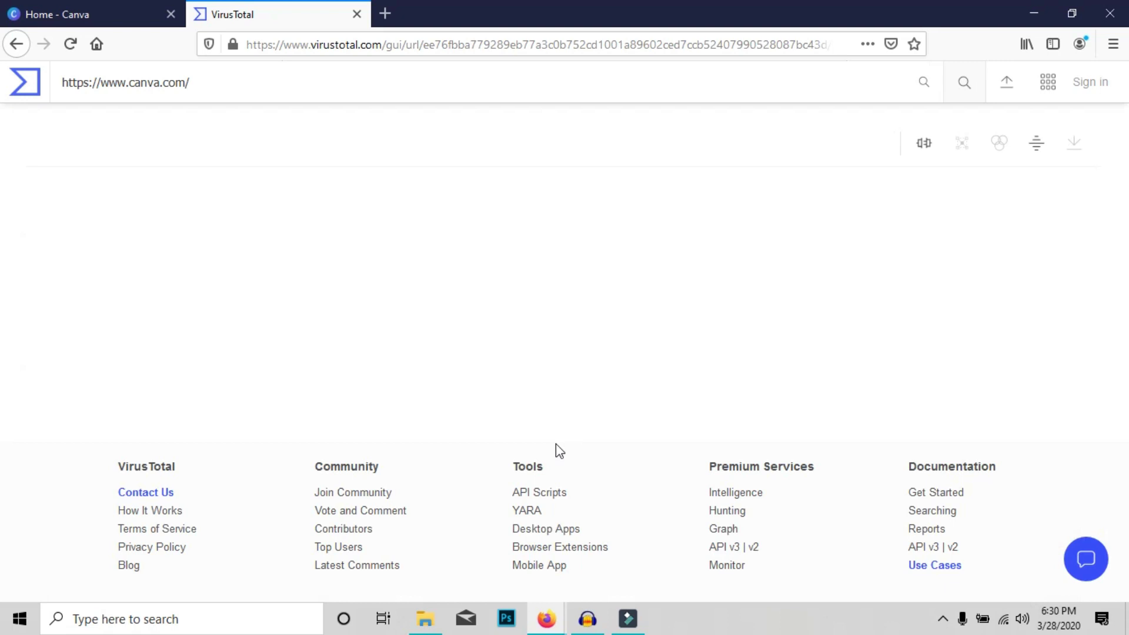
Step: Examine the detection verdicts of the security vendors for the Canva address throughout the whole report
scroll(556, 449, "down", 2)
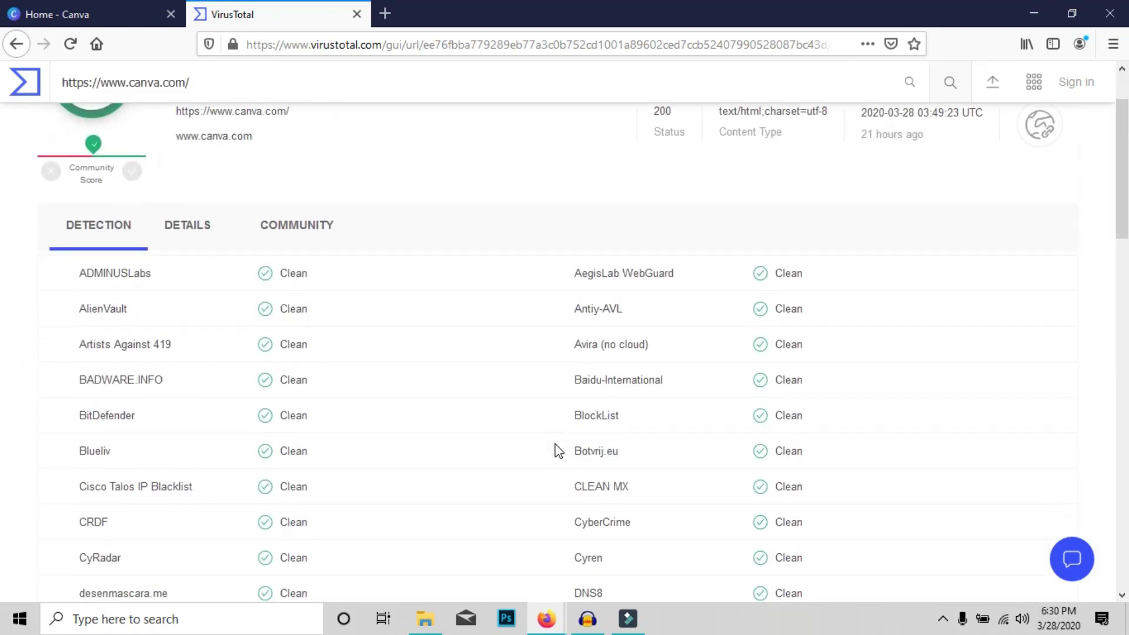
scroll(292, 403, "down", 2)
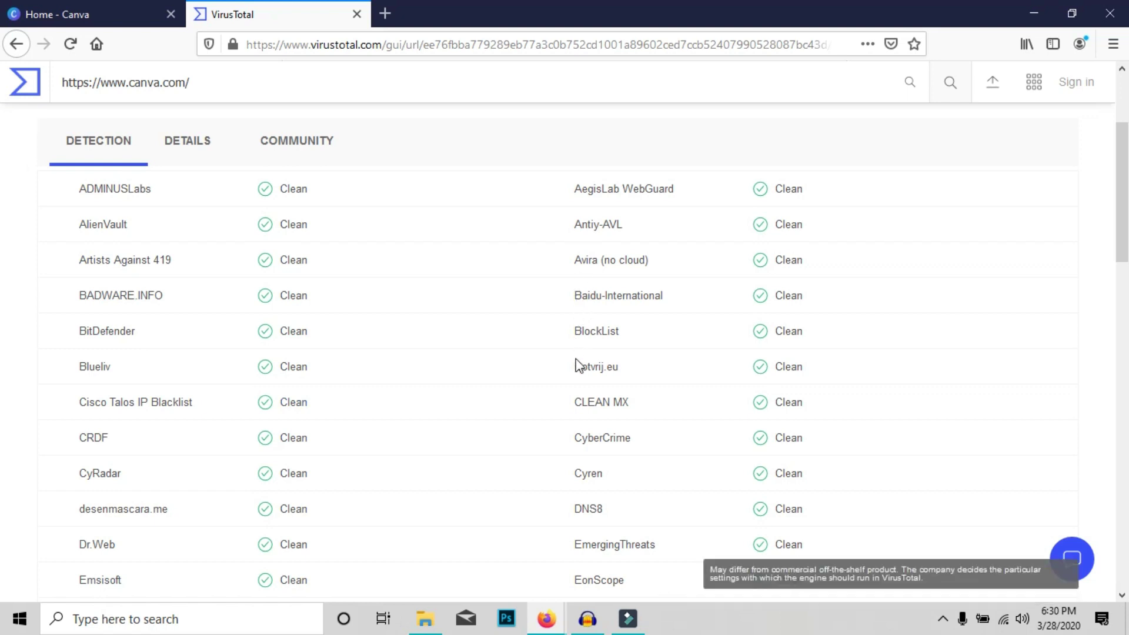
scroll(576, 367, "down", 2)
scroll(575, 373, "down", 2)
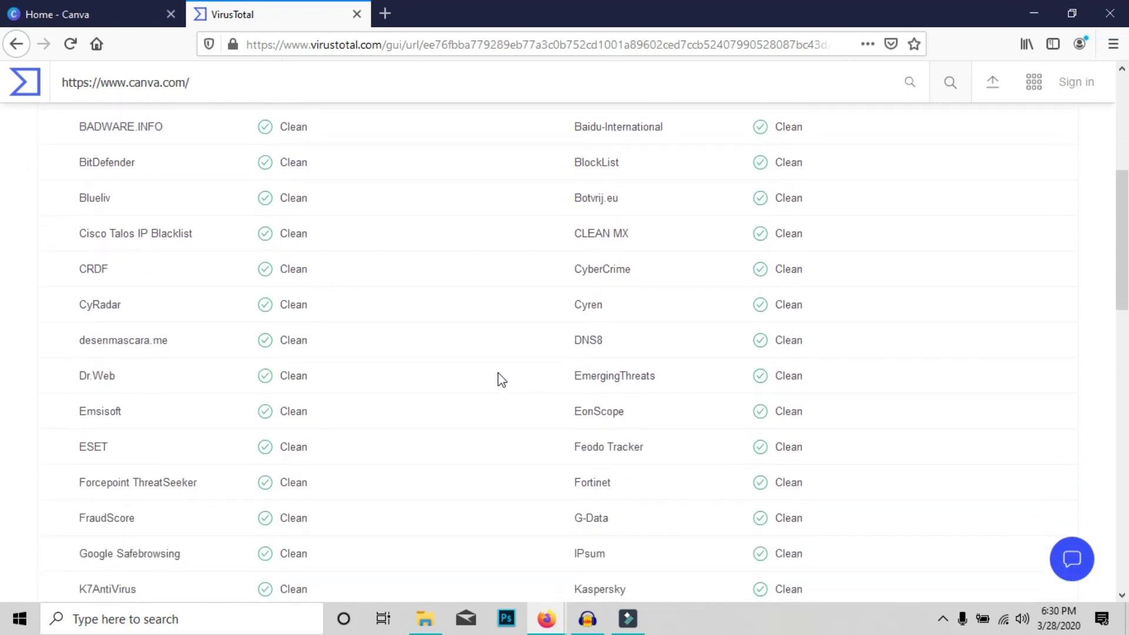
scroll(443, 402, "down", 2)
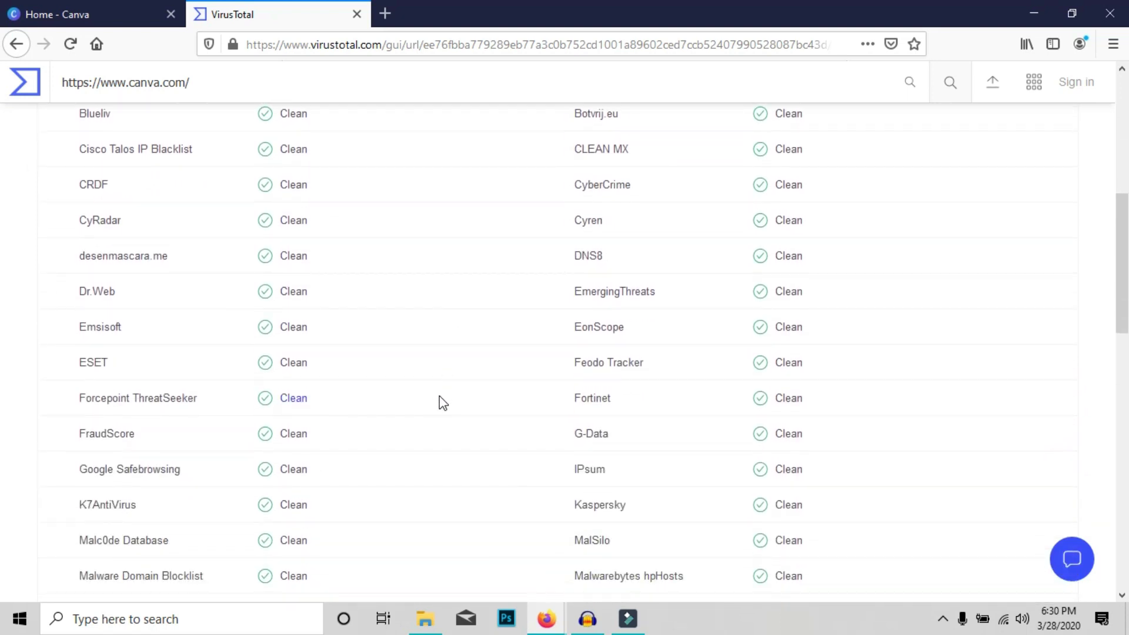
scroll(443, 403, "down", 4)
scroll(443, 402, "down", 2)
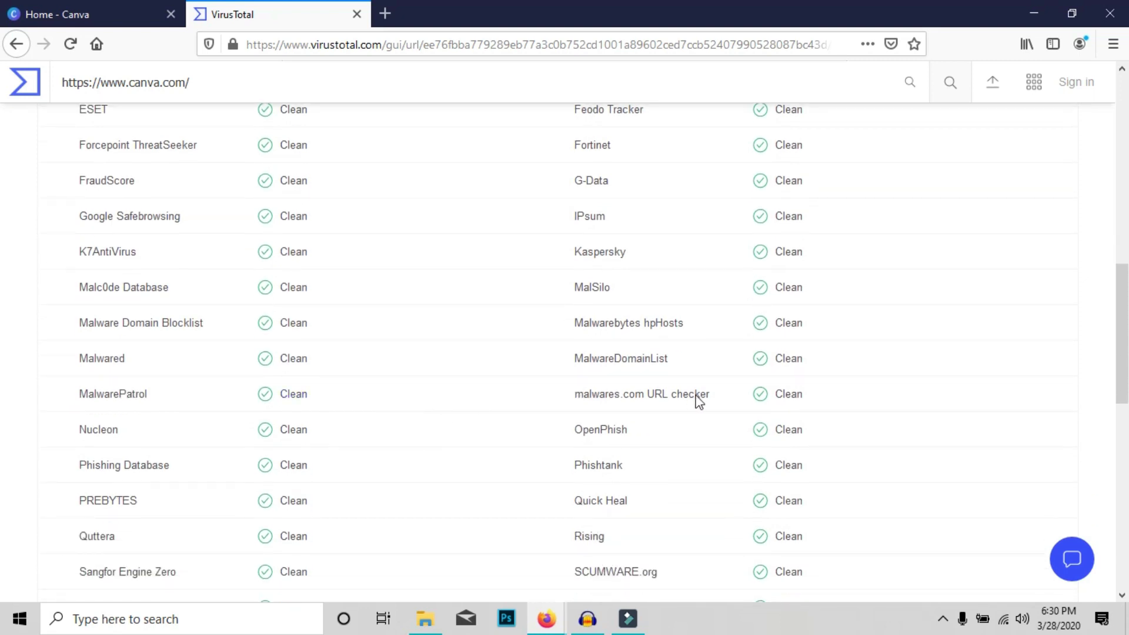
scroll(699, 403, "up", 9)
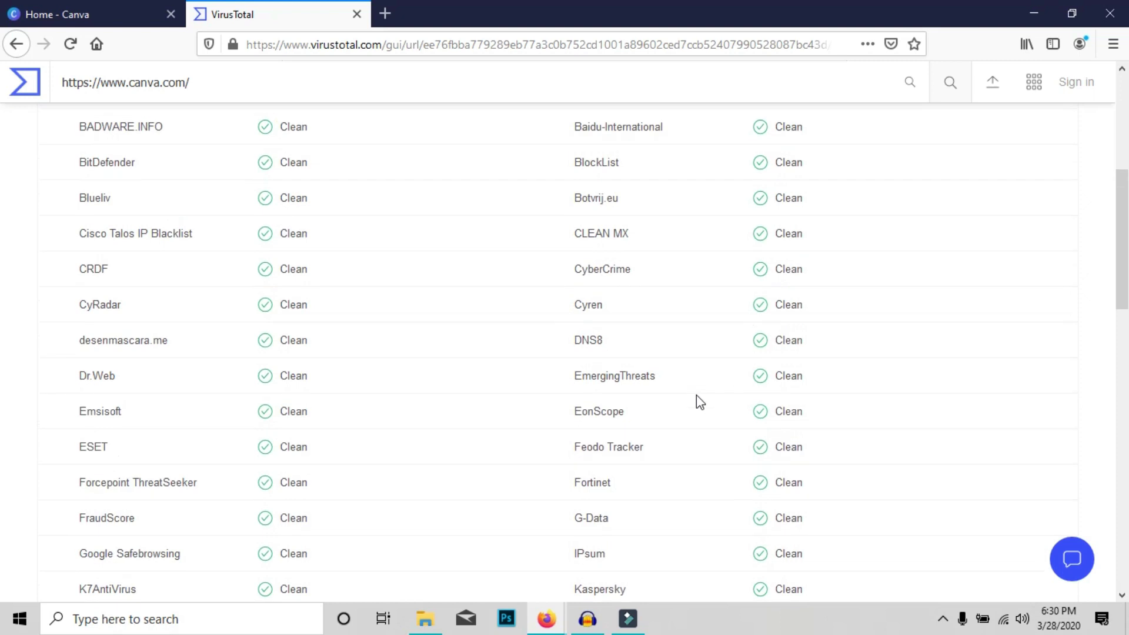
scroll(700, 403, "up", 3)
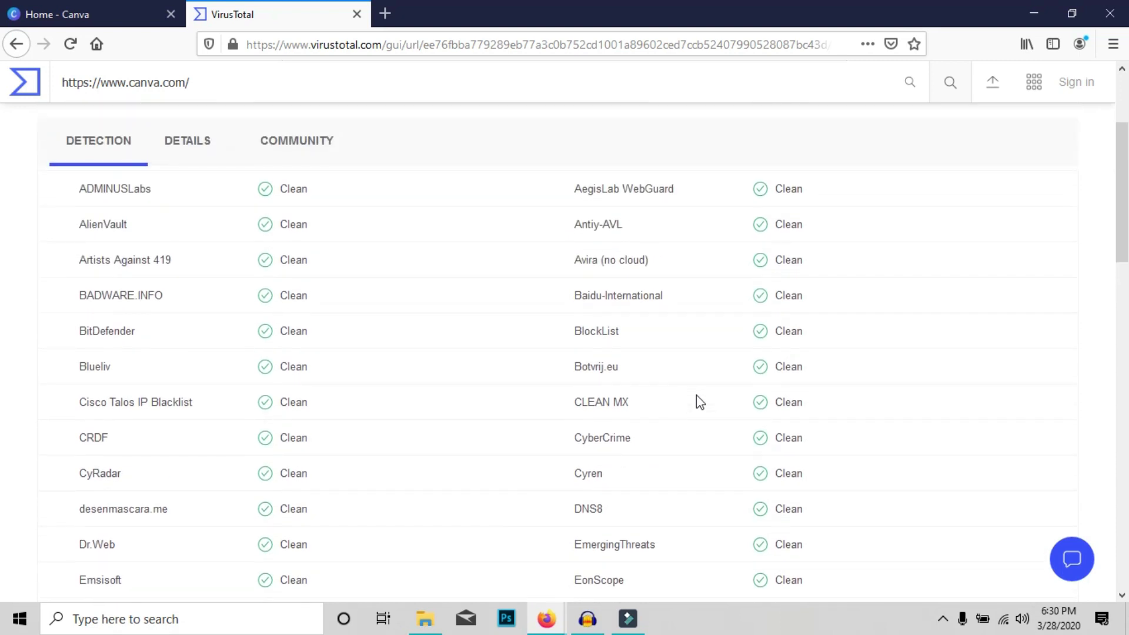
scroll(699, 402, "down", 12)
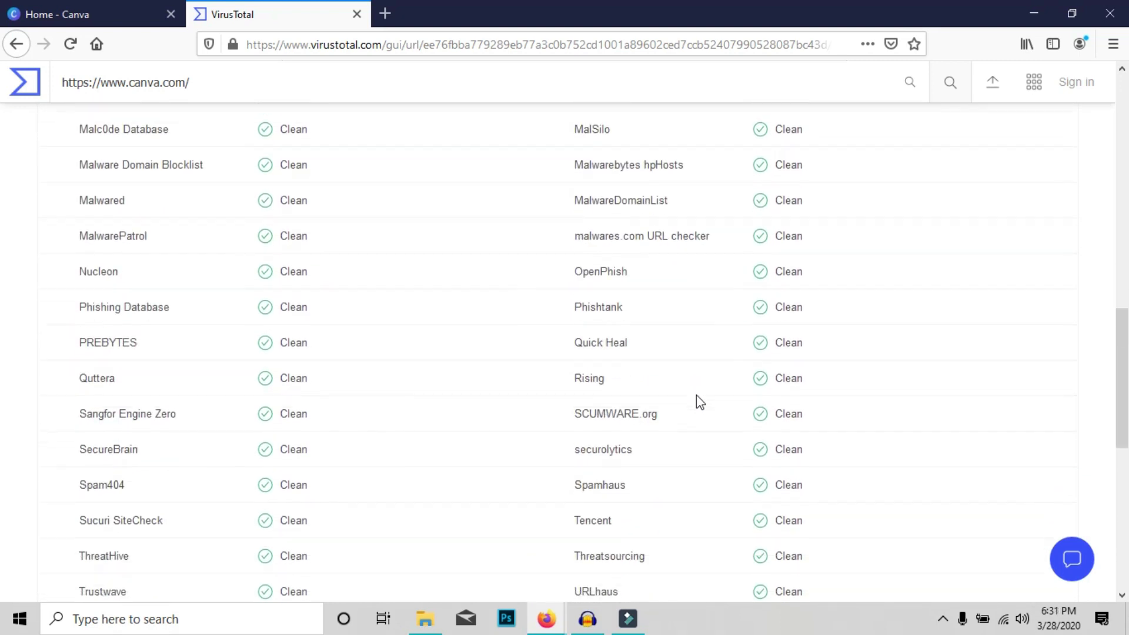
scroll(700, 402, "down", 8)
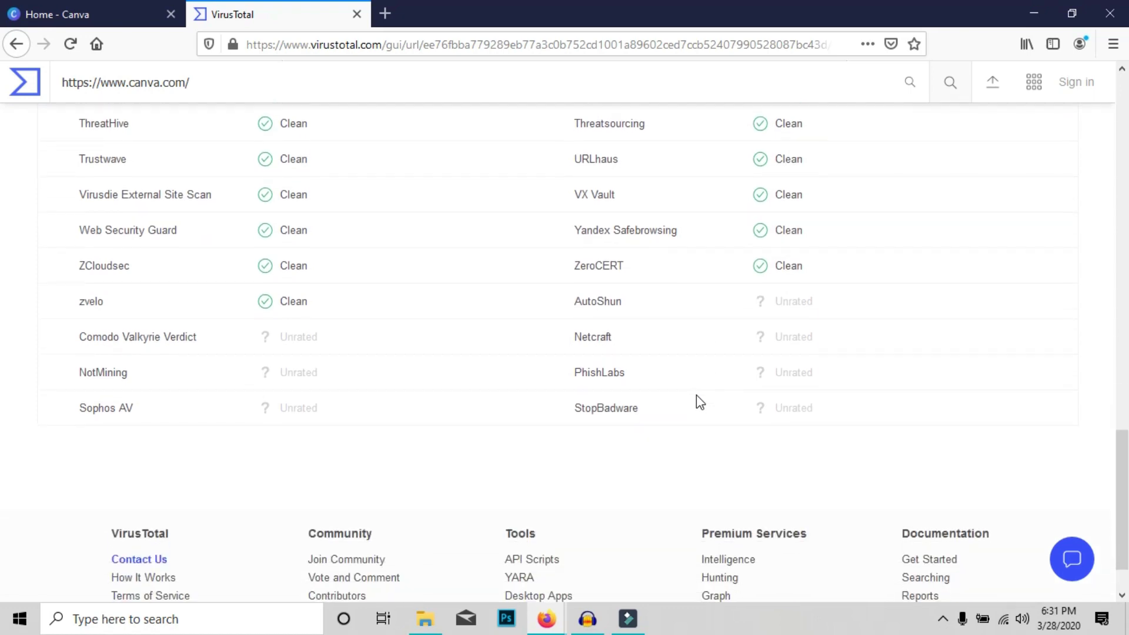
scroll(700, 402, "up", 20)
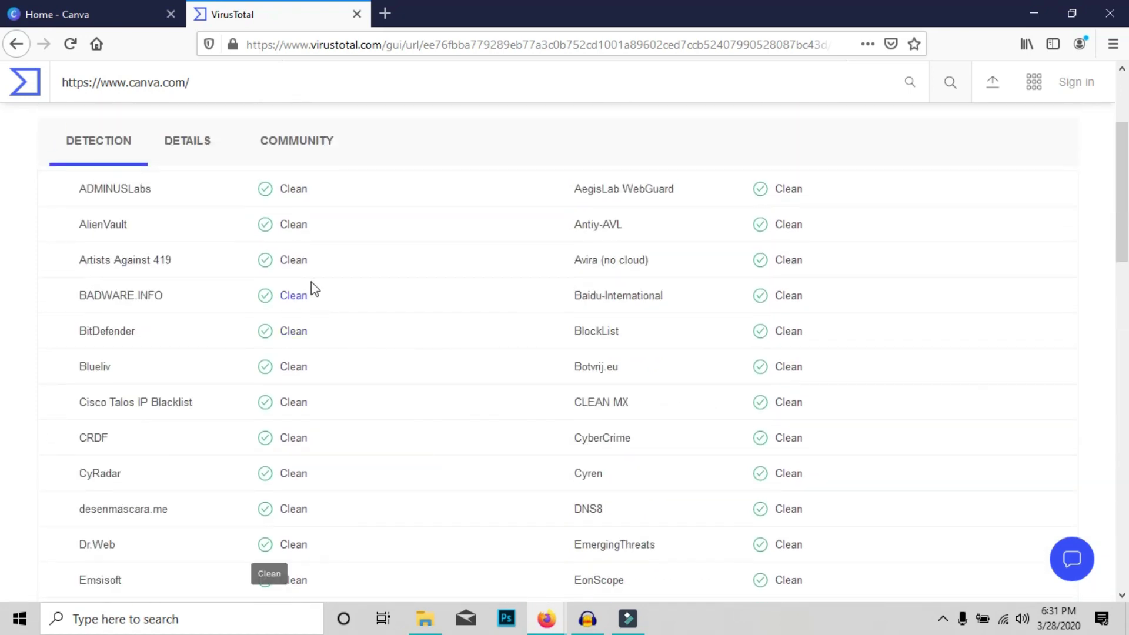
Step: Return to VirusTotal's file scan, upload OpenThis.mp4 from the Desktop folder and review its detection report
left_click(18, 45)
left_click(387, 381)
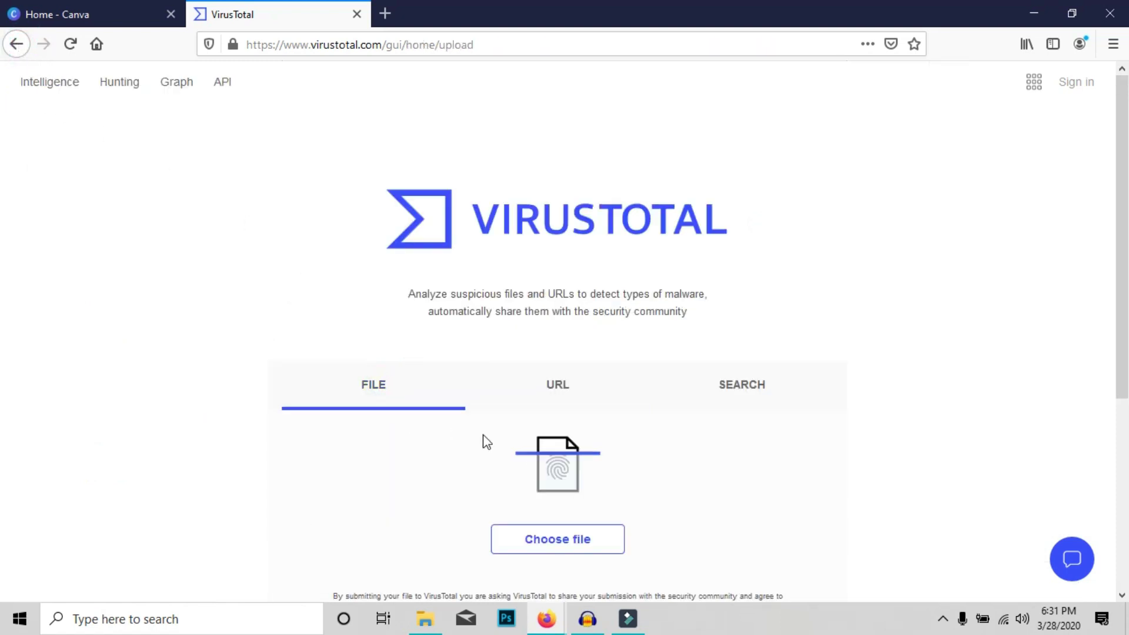
left_click(507, 538)
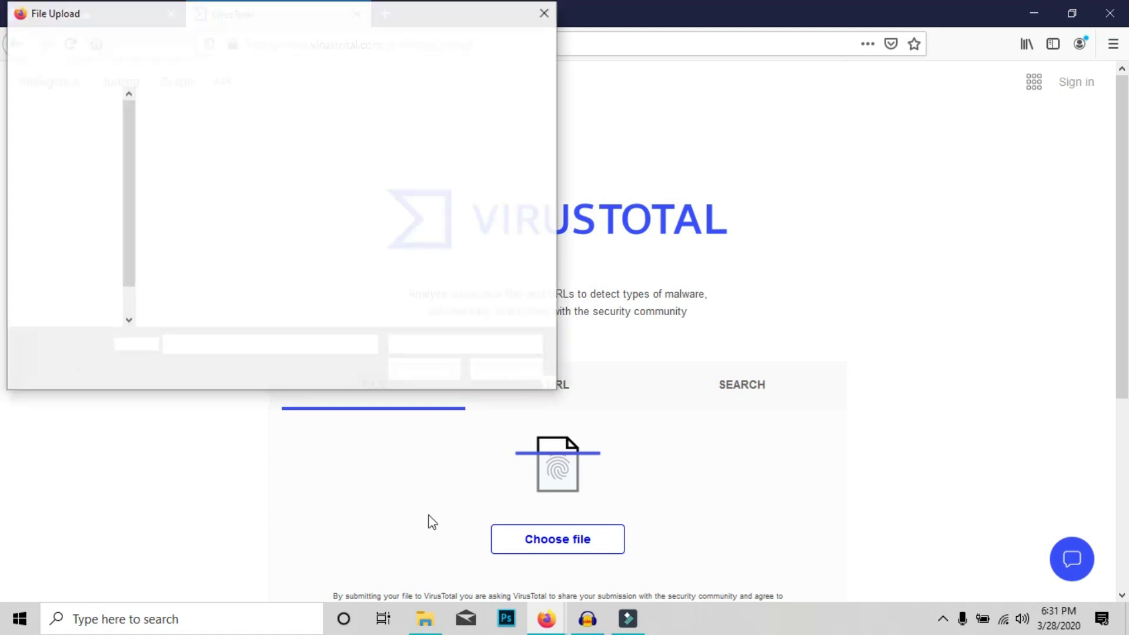
left_click(194, 144)
left_click(430, 362)
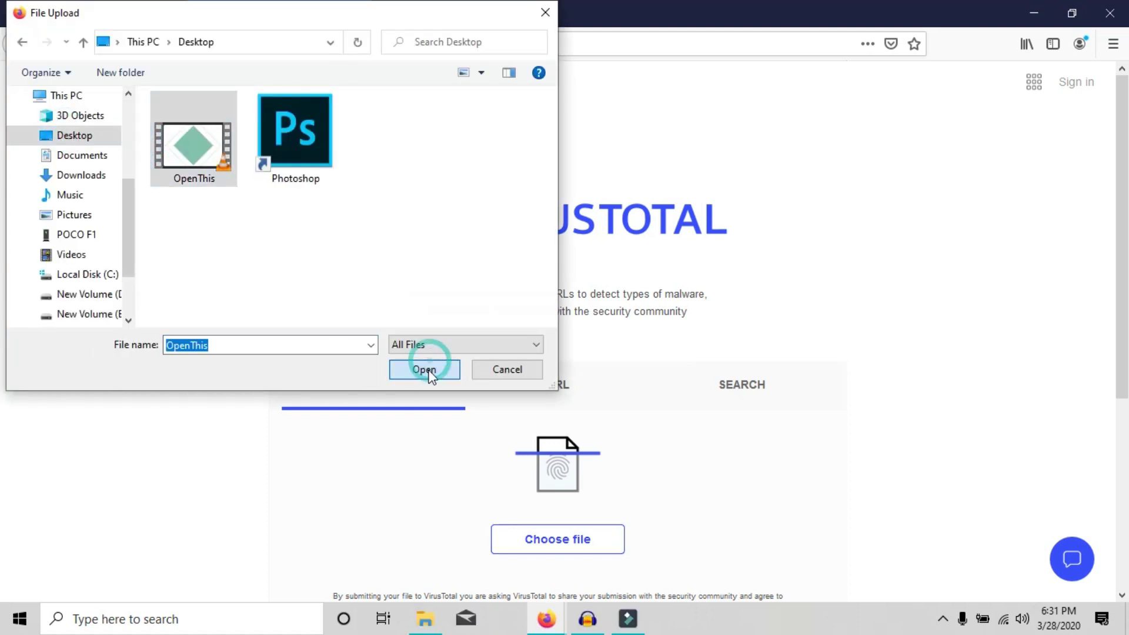
scroll(543, 519, "down", 2)
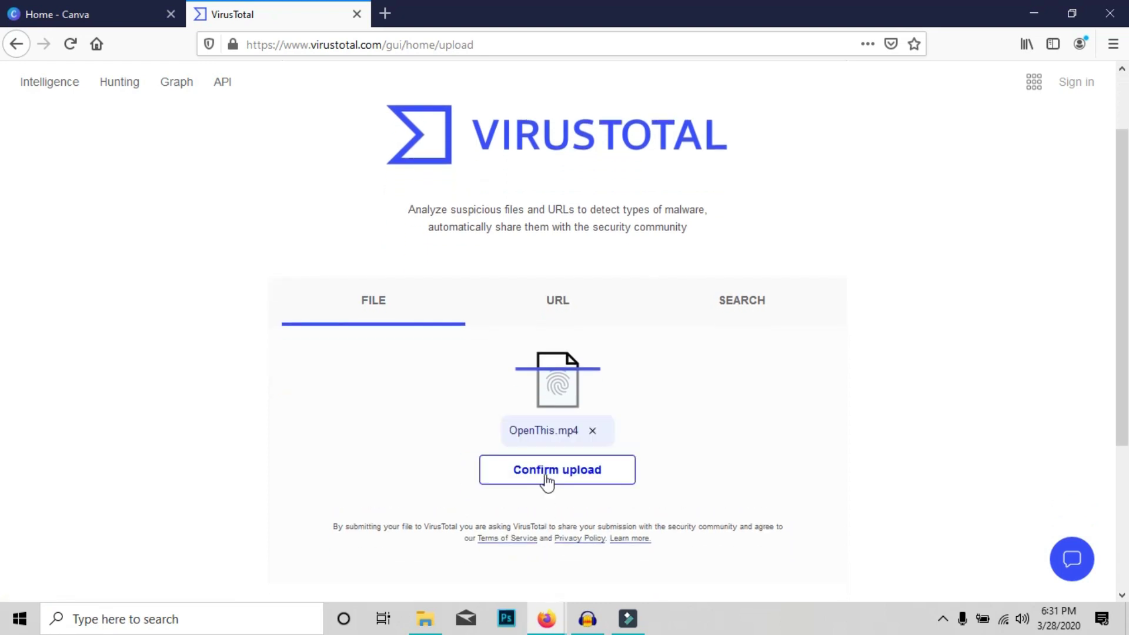
left_click(547, 477)
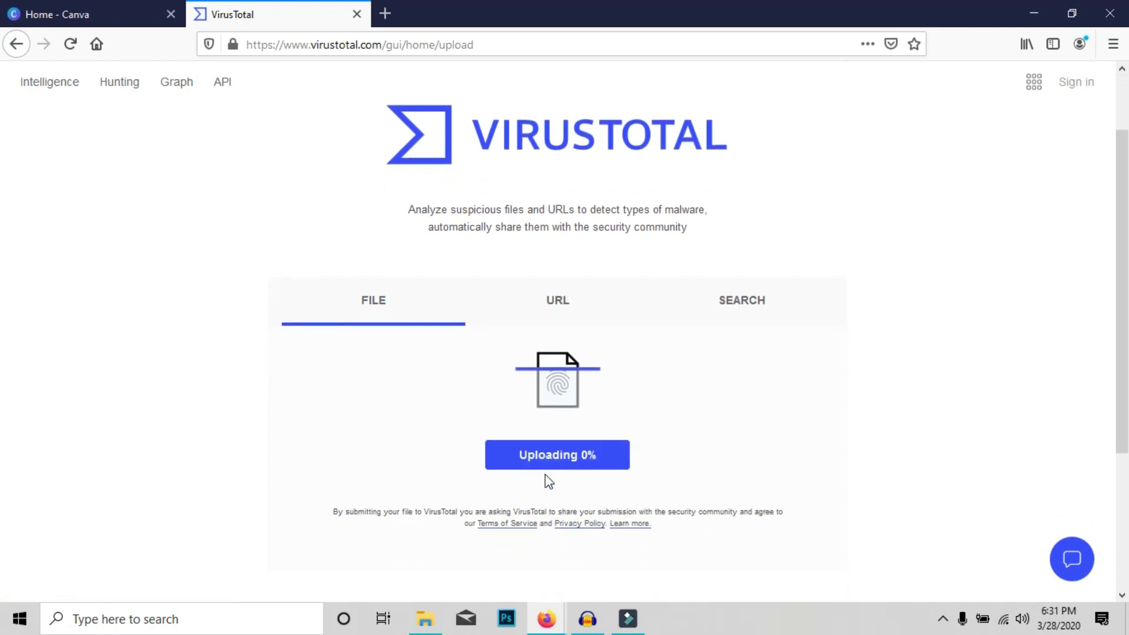
scroll(545, 475, "down", 2)
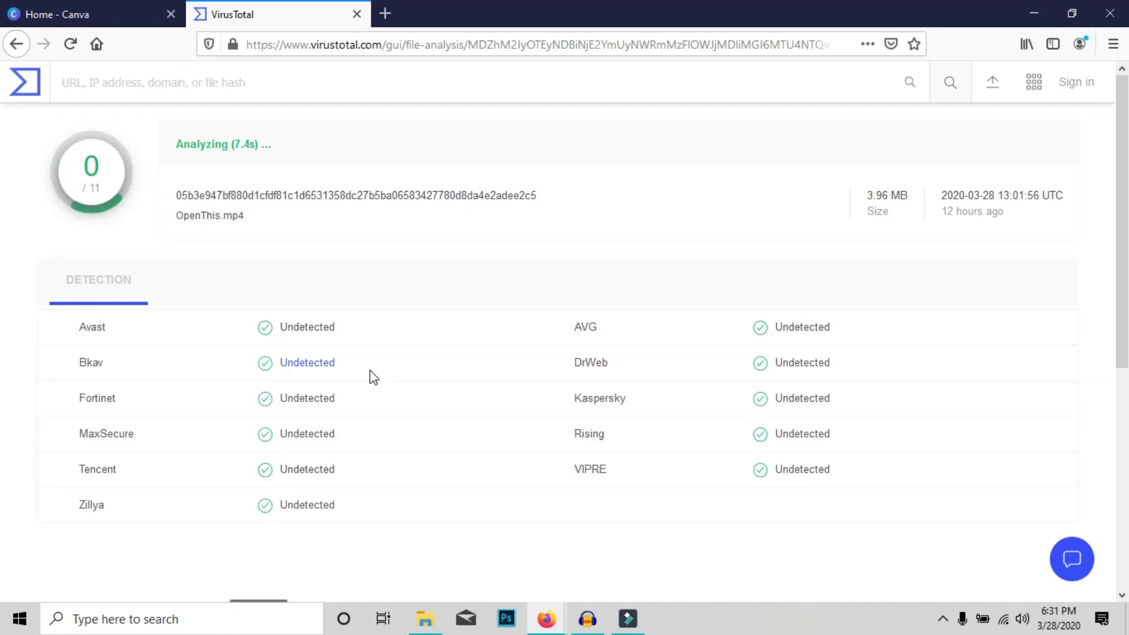
scroll(374, 377, "down", 2)
scroll(373, 377, "down", 5)
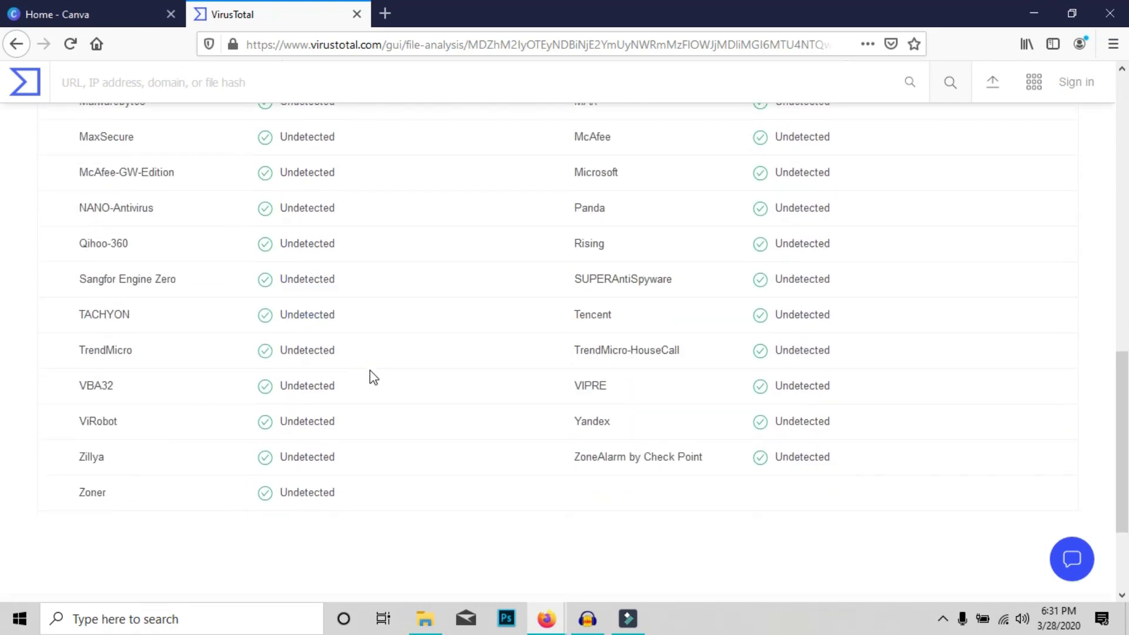
scroll(373, 376, "up", 4)
scroll(374, 377, "up", 4)
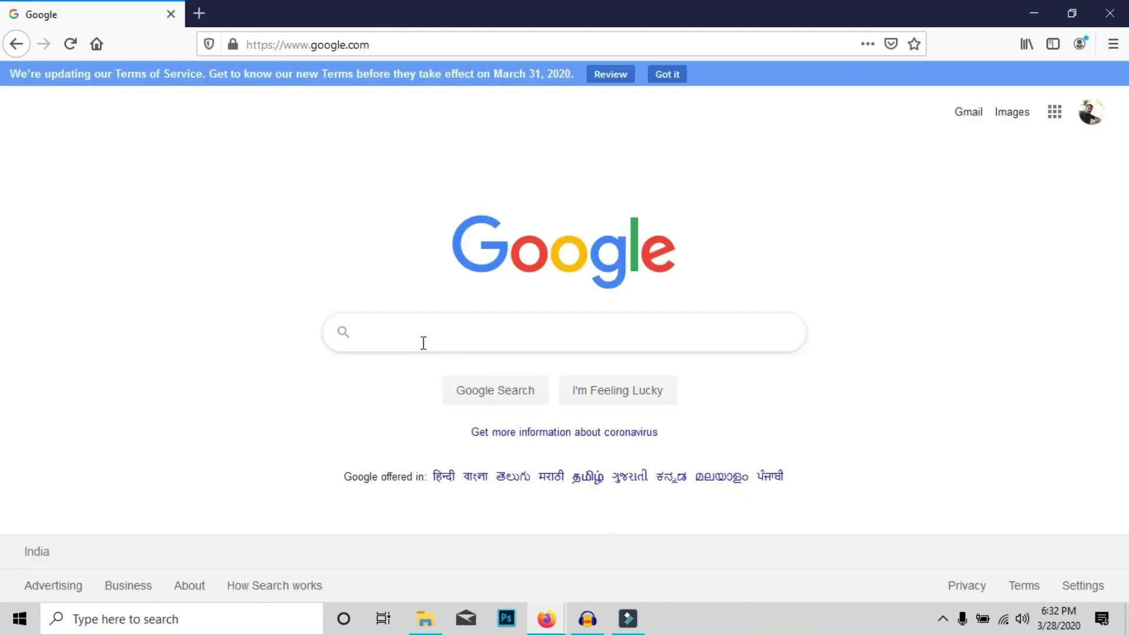
Step: Search Google for pdf drive and open the PDF Drive website from the results
type("pdf d")
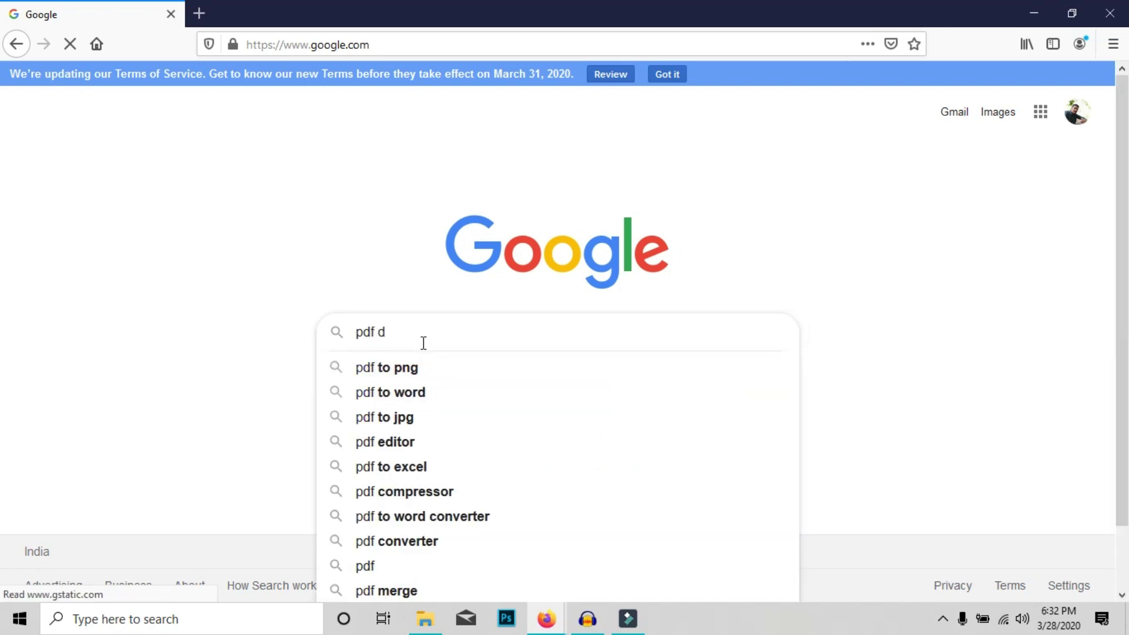
type("rive")
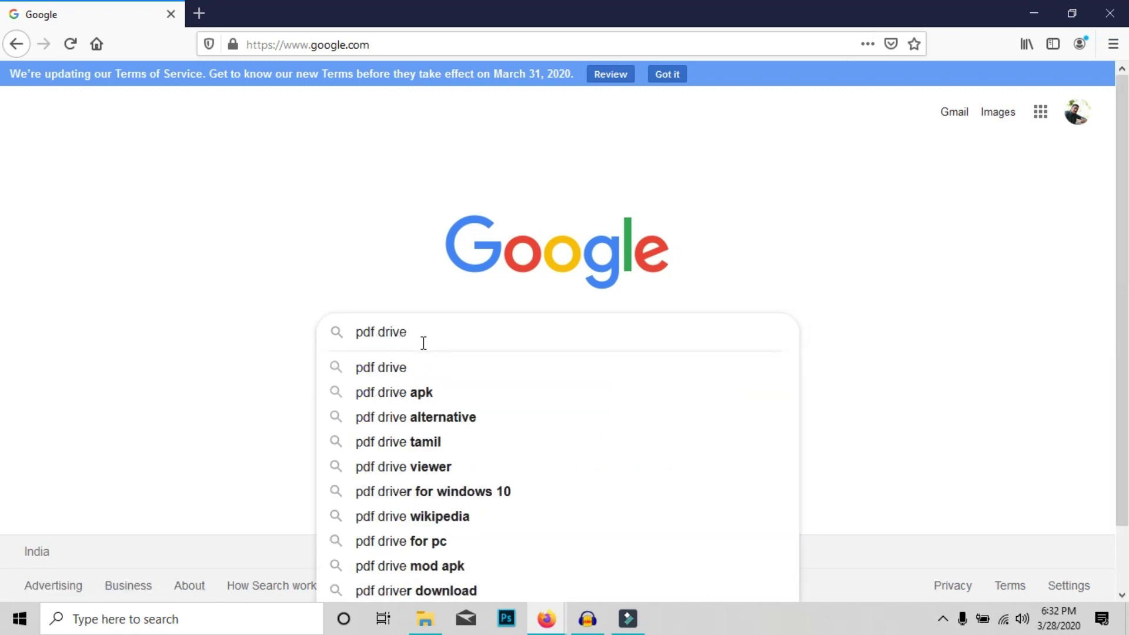
left_click(416, 379)
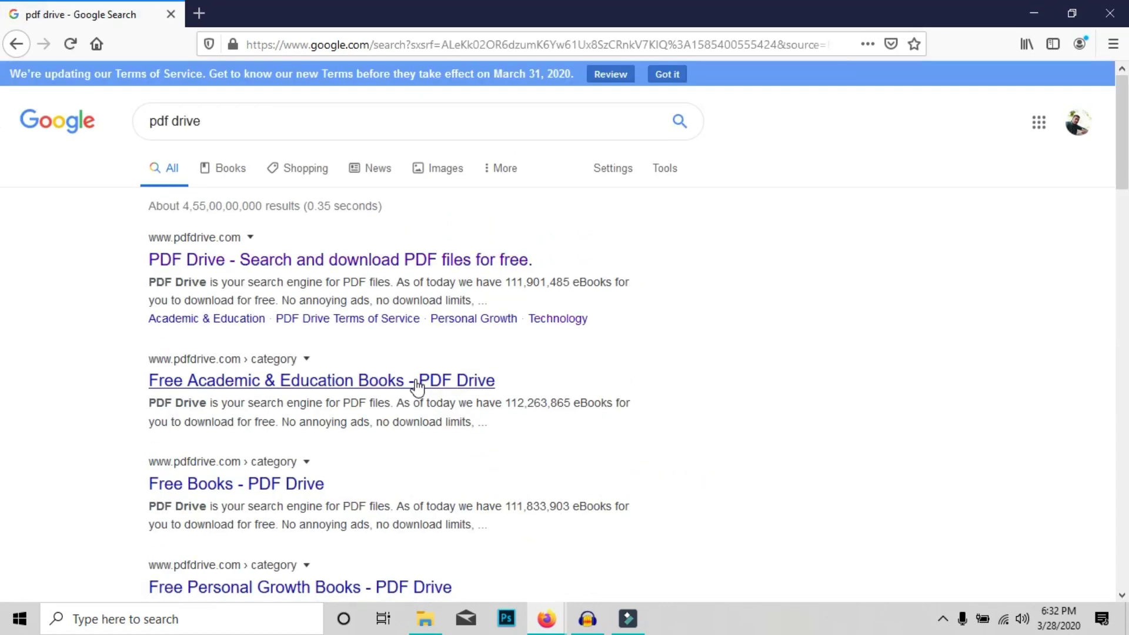
left_click(438, 271)
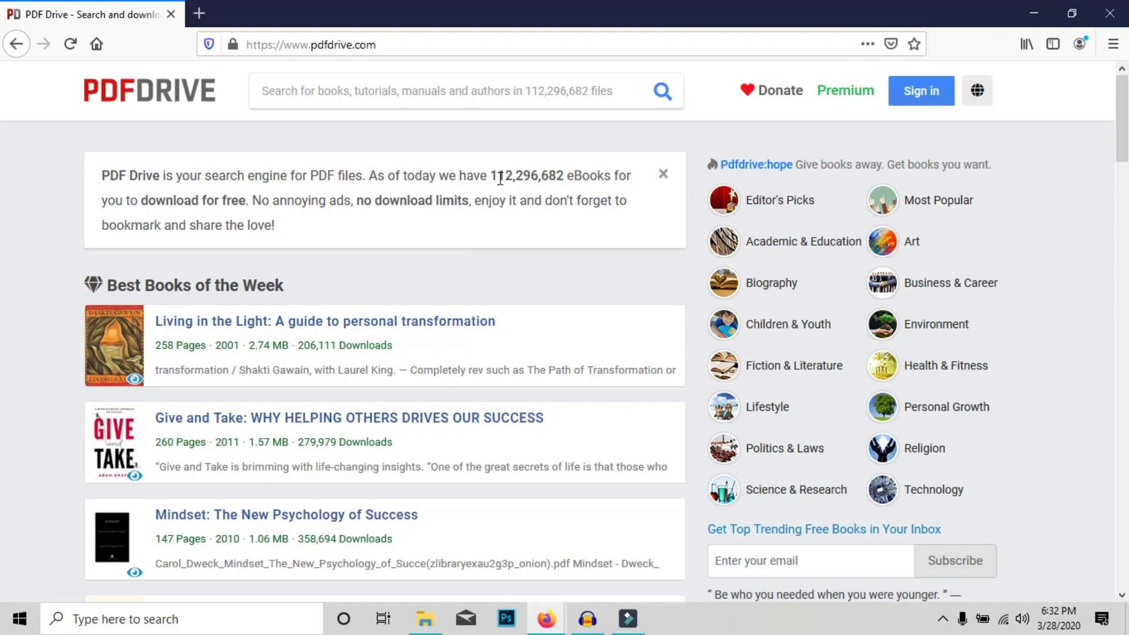
Step: Look over the PDF Drive categories, choose Technology and open the book C Programming Absolute Beginner
scroll(696, 242, "down", 2)
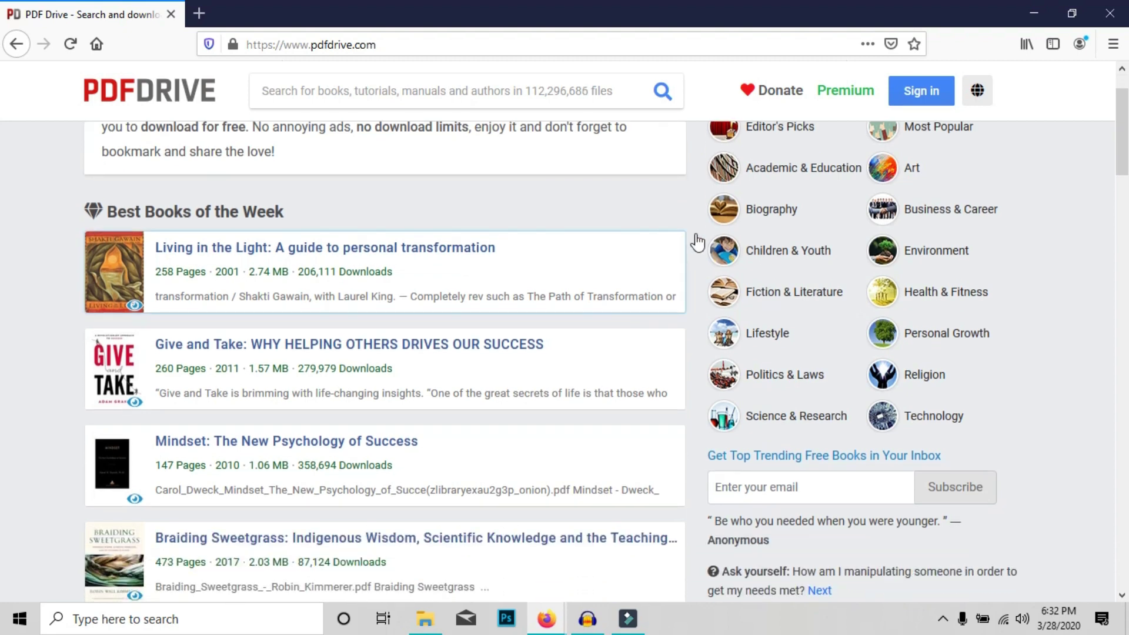
scroll(758, 253, "up", 2)
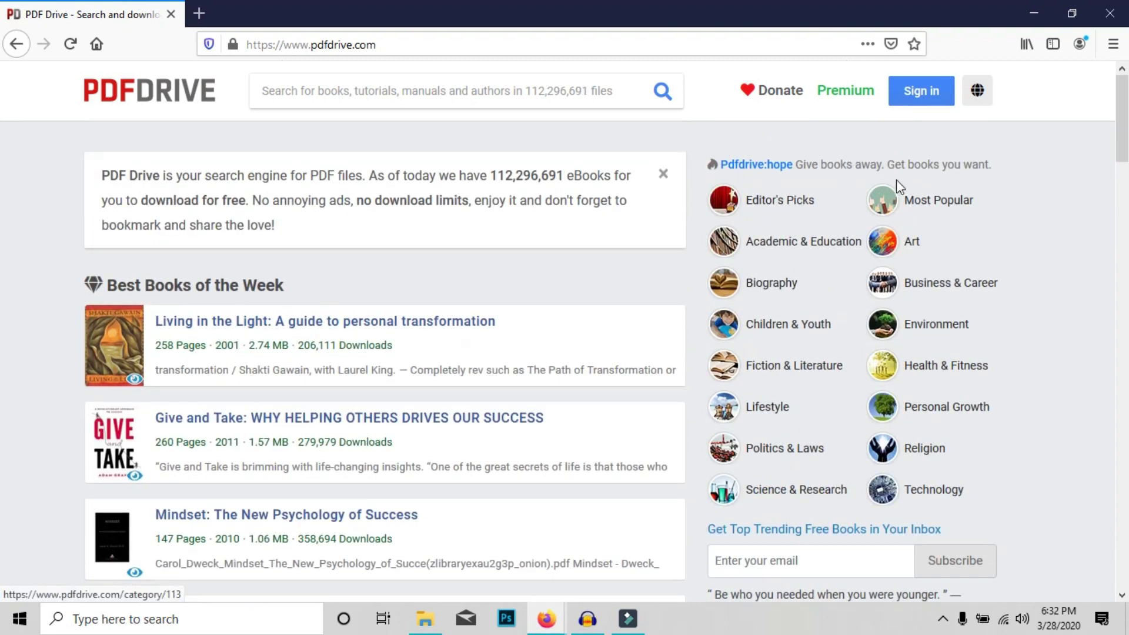
scroll(777, 287, "down", 2)
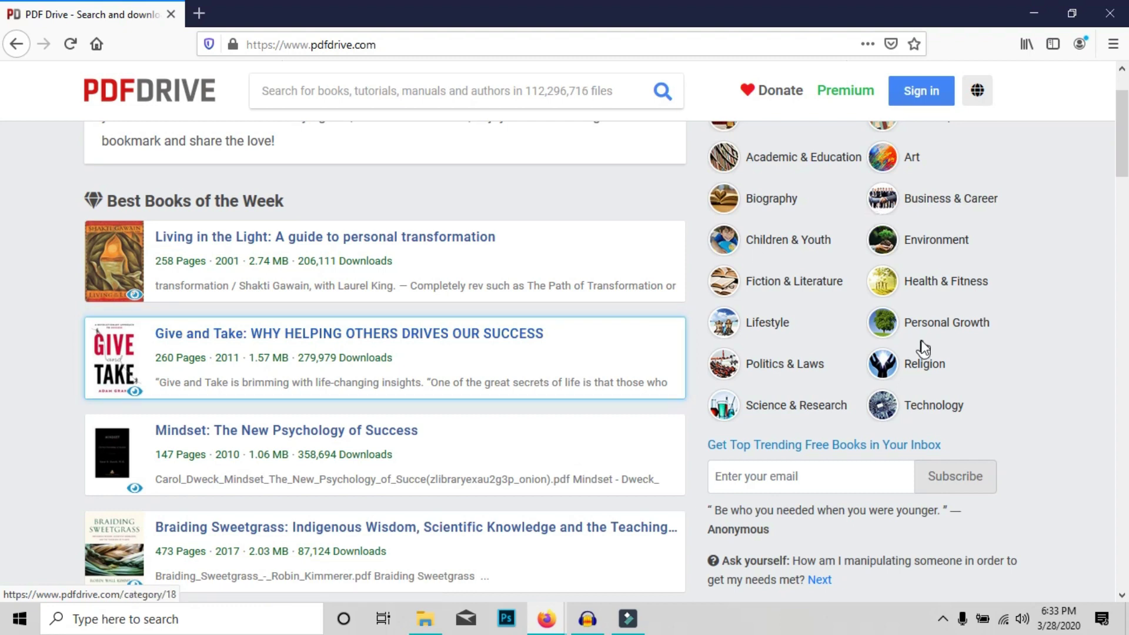
left_click(909, 406)
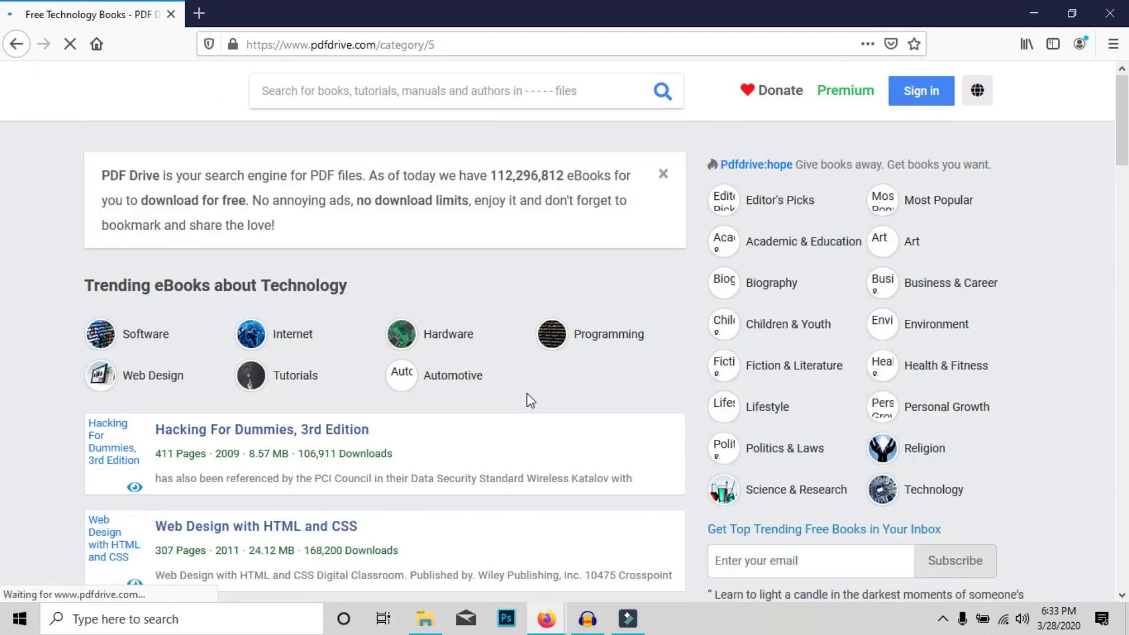
scroll(430, 373, "down", 3)
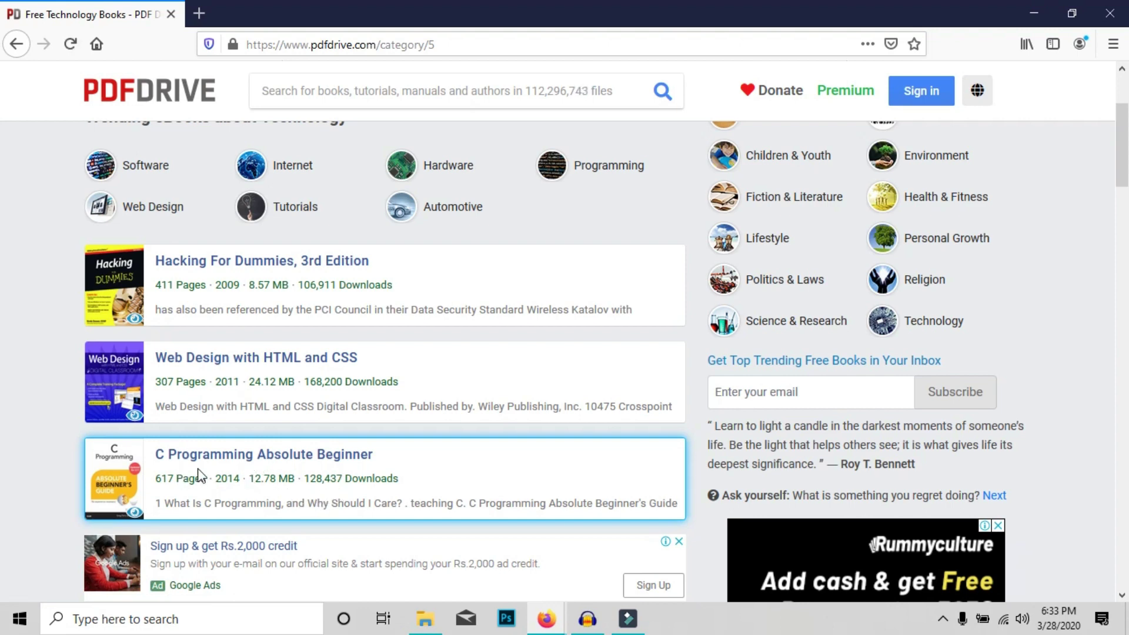
left_click(314, 463)
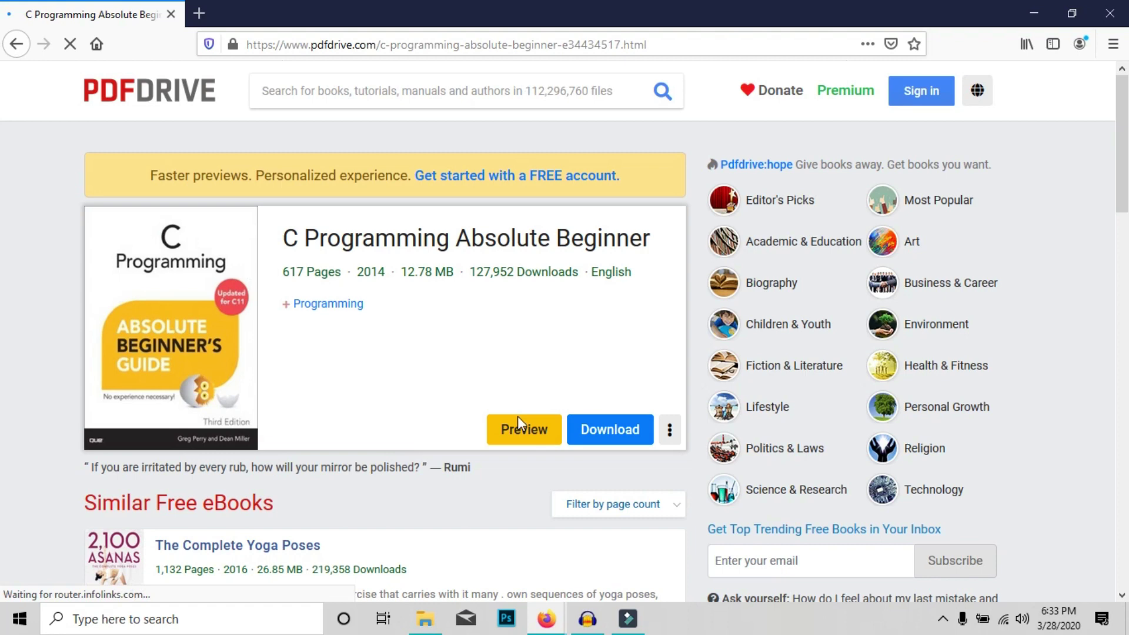
Step: Request the PDF download of C Programming Absolute Beginner, then cancel saving the offered file
left_click(607, 435)
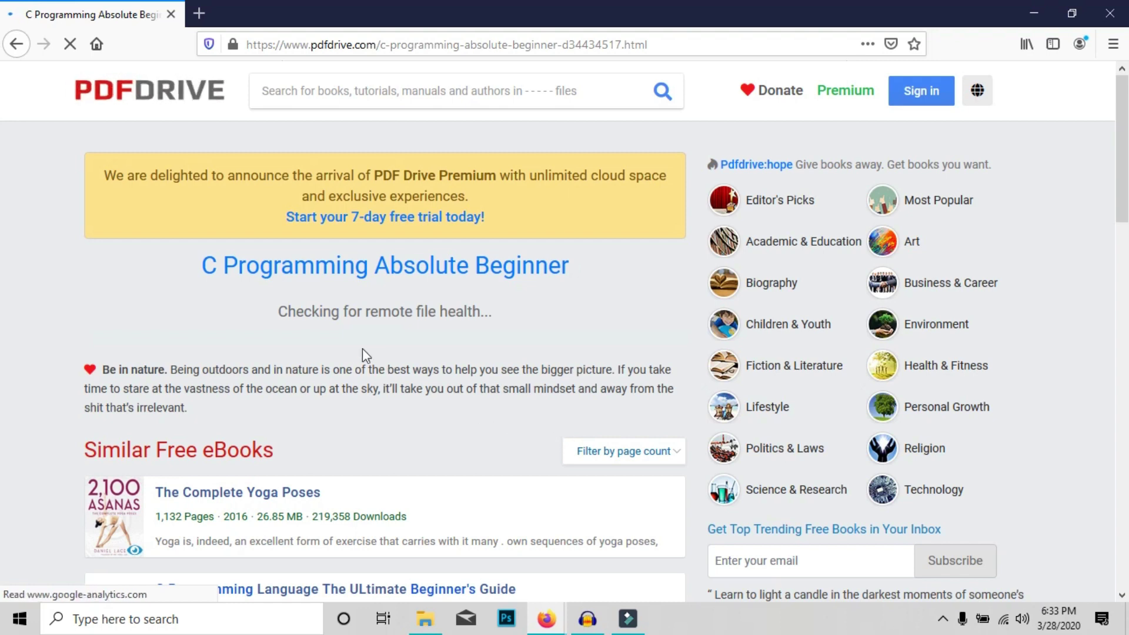
scroll(350, 344, "down", 3)
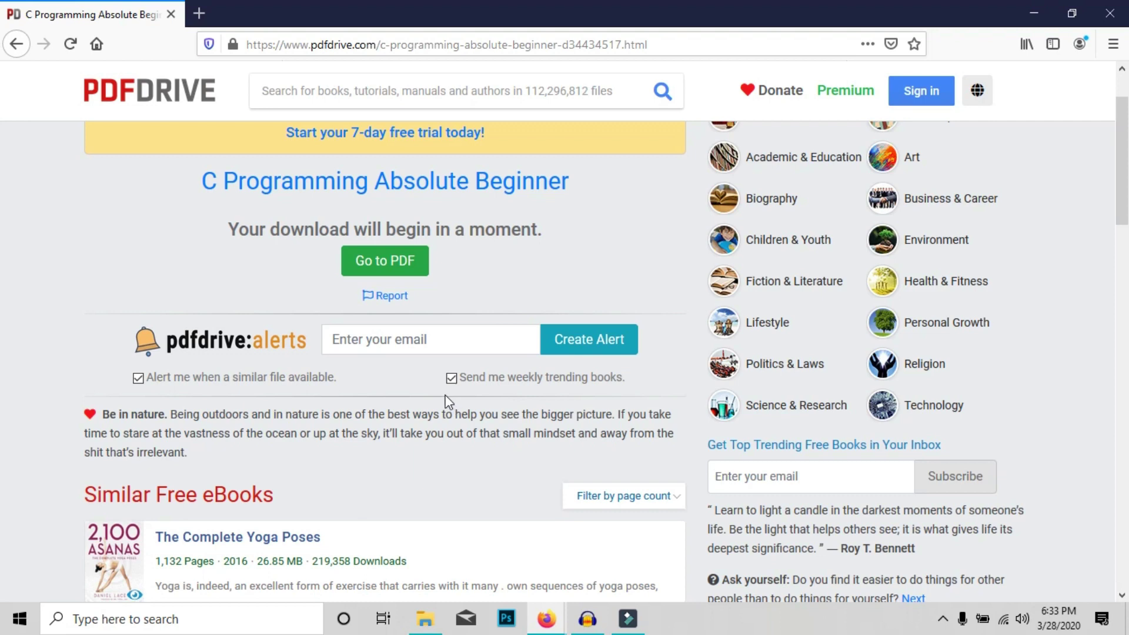
left_click(408, 270)
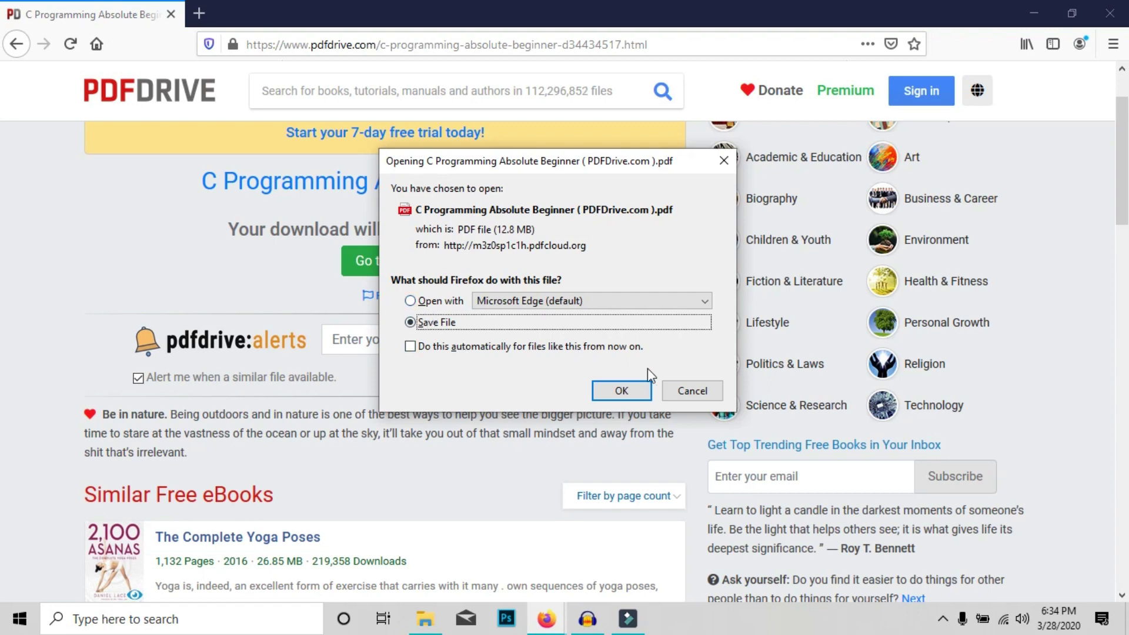
left_click(675, 391)
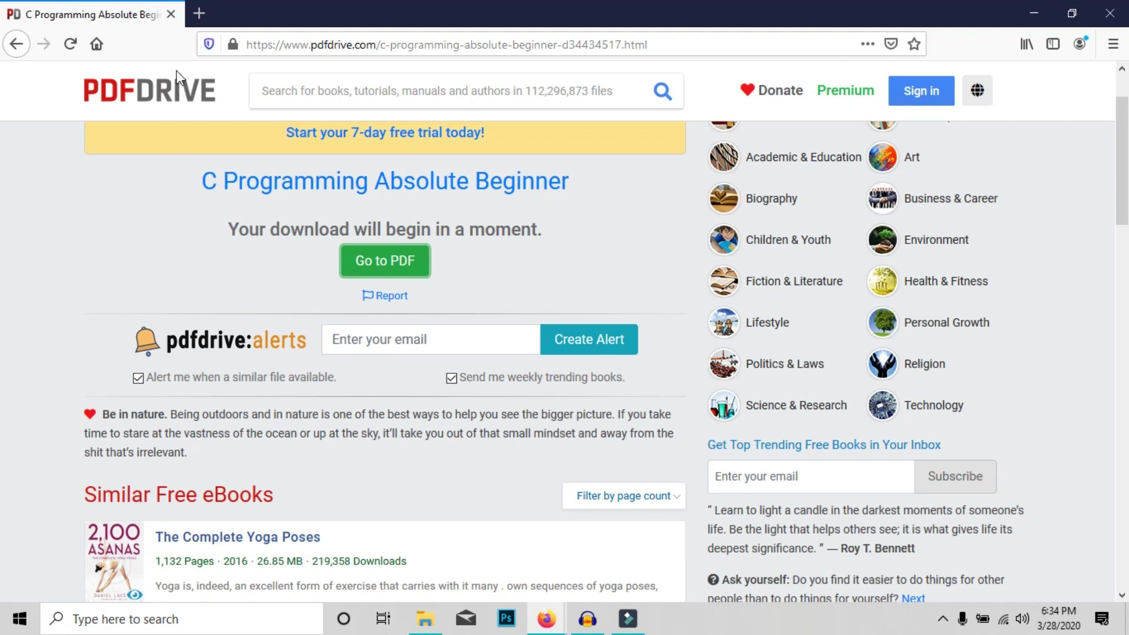
Step: Search Google for ninite and open the Ninite website from the results
left_click(199, 13)
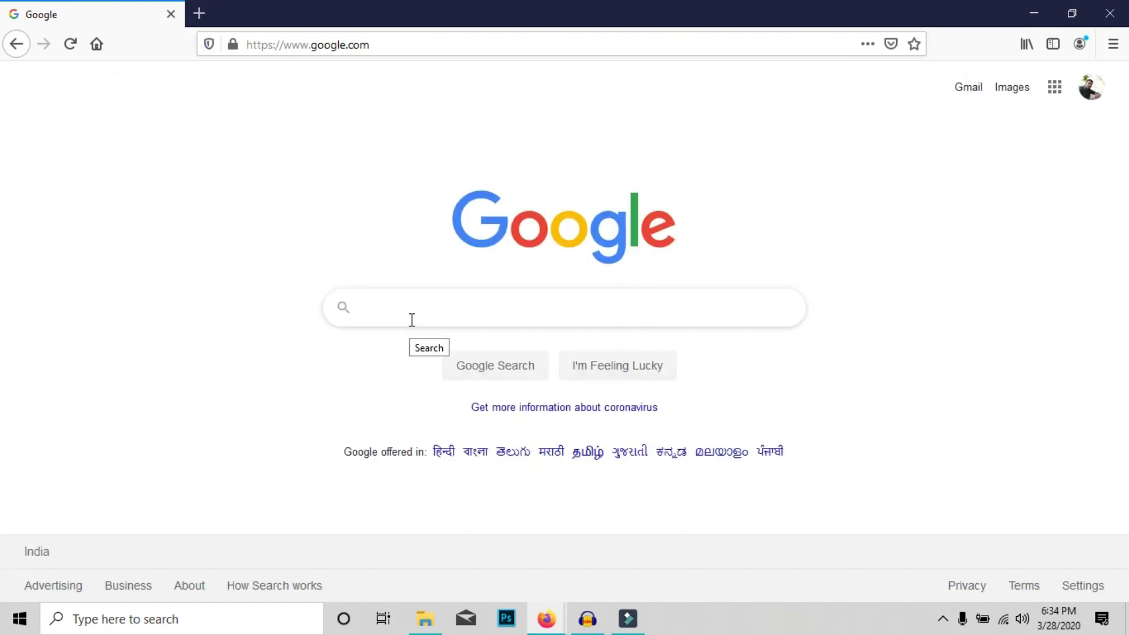
type("nini")
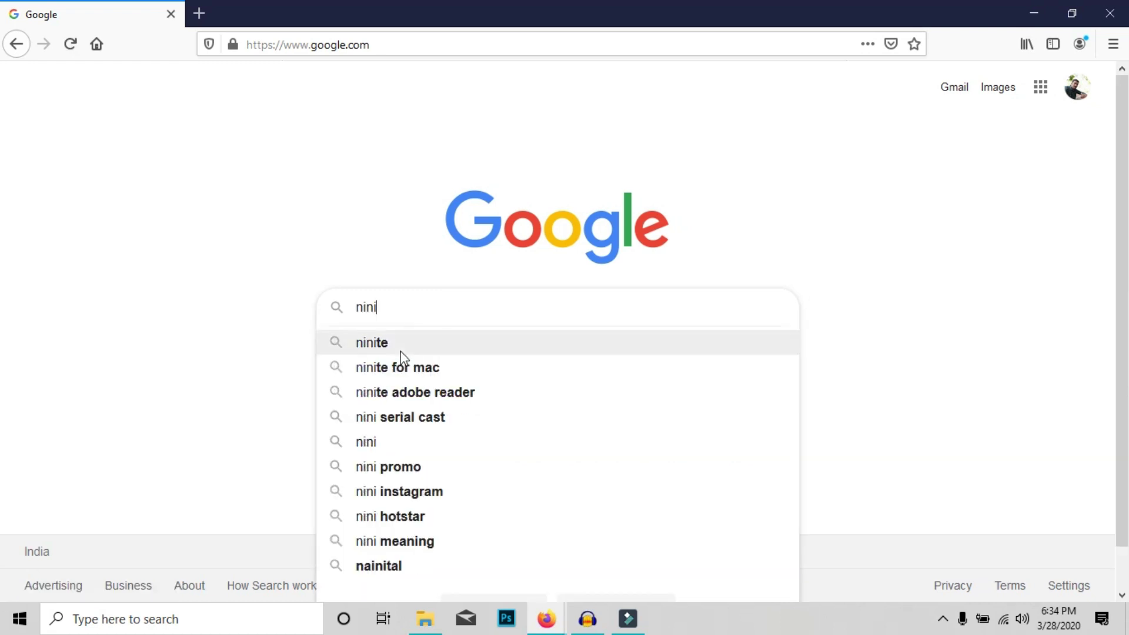
left_click(399, 353)
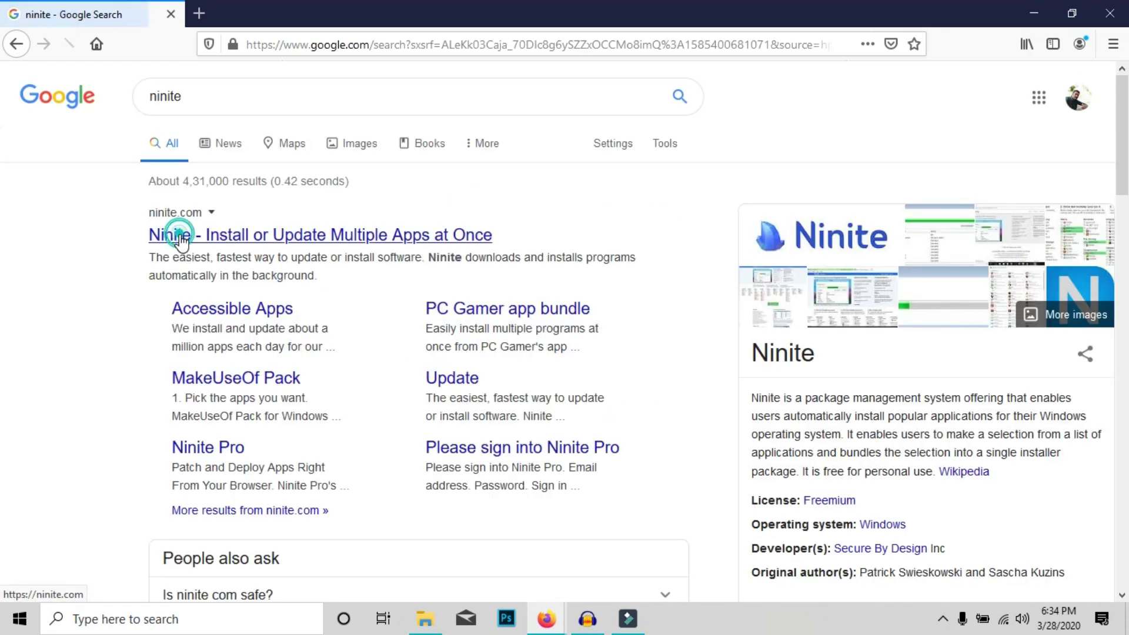
left_click(182, 235)
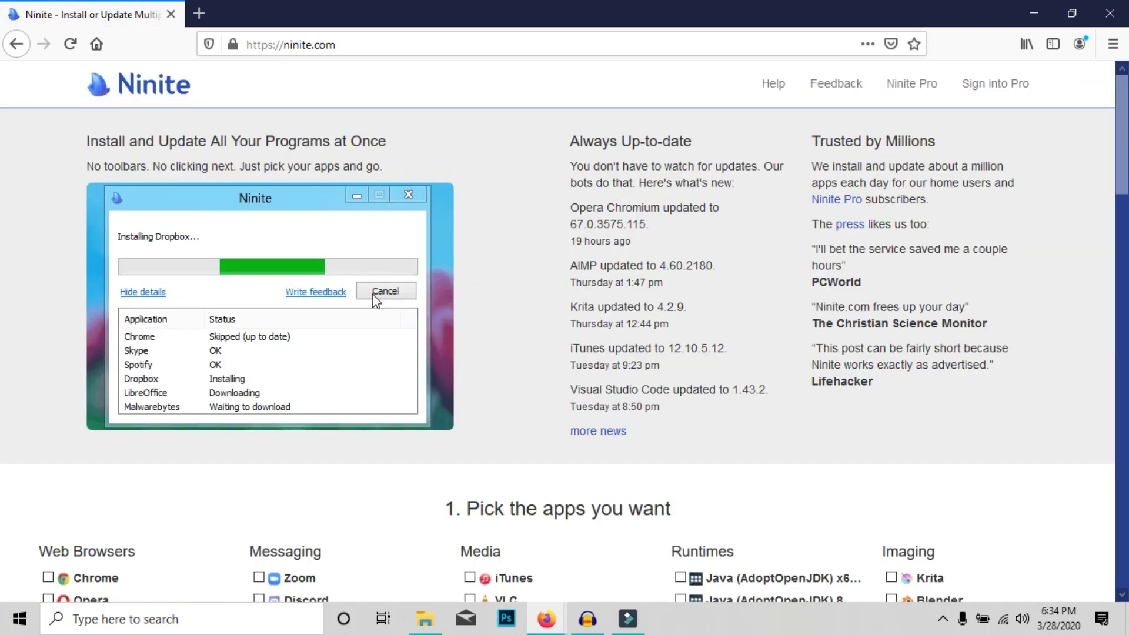
Step: Examine the app categories offered on Ninite, from Web Browsers through Developer Tools, down to the custom installer section
scroll(372, 294, "down", 2)
scroll(373, 294, "down", 2)
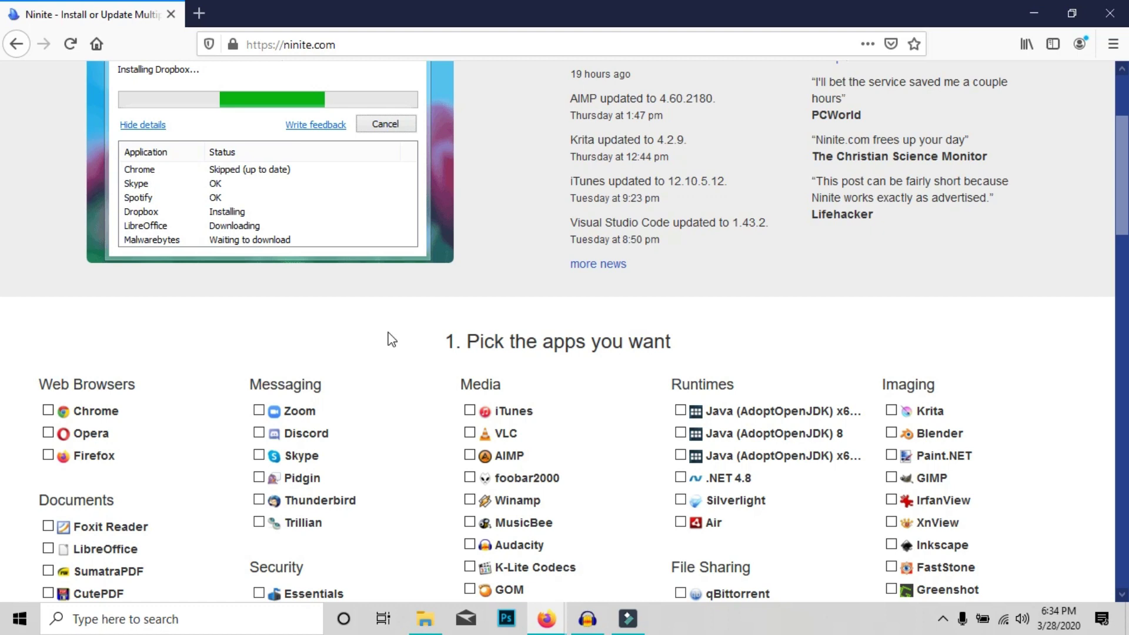
scroll(391, 339, "down", 2)
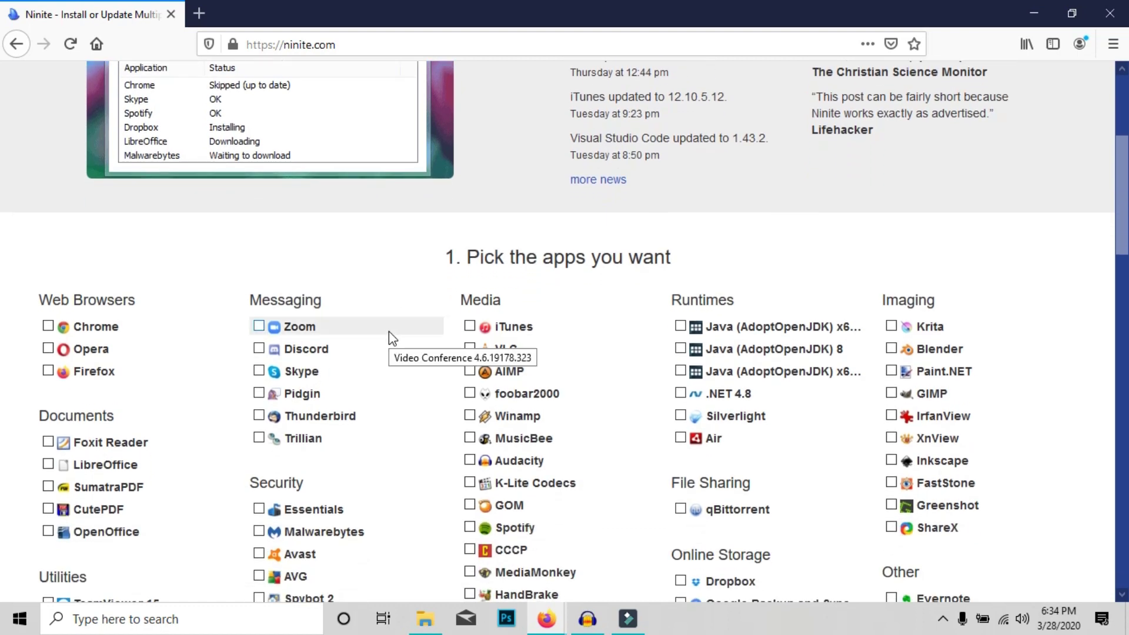
scroll(390, 335, "up", 2)
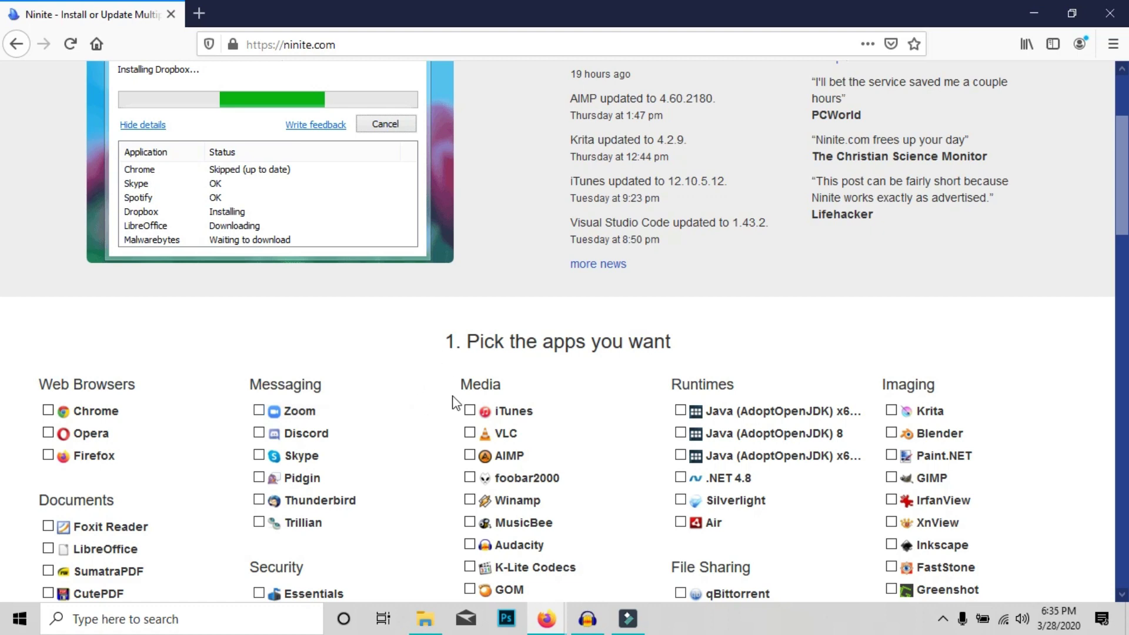
scroll(453, 404, "down", 3)
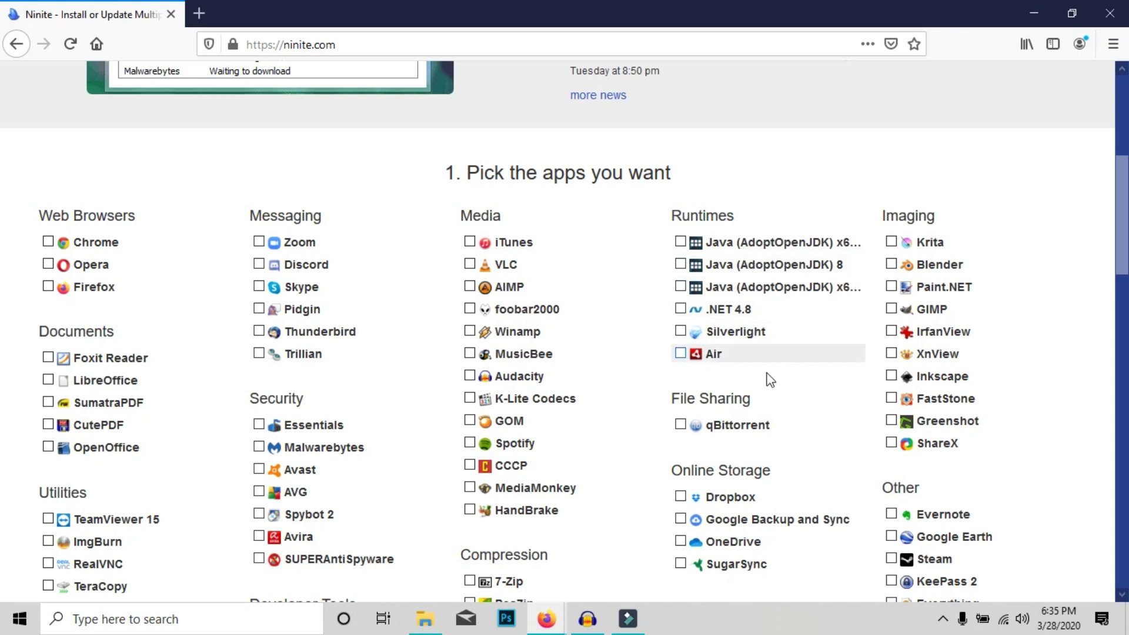
scroll(771, 374, "down", 3)
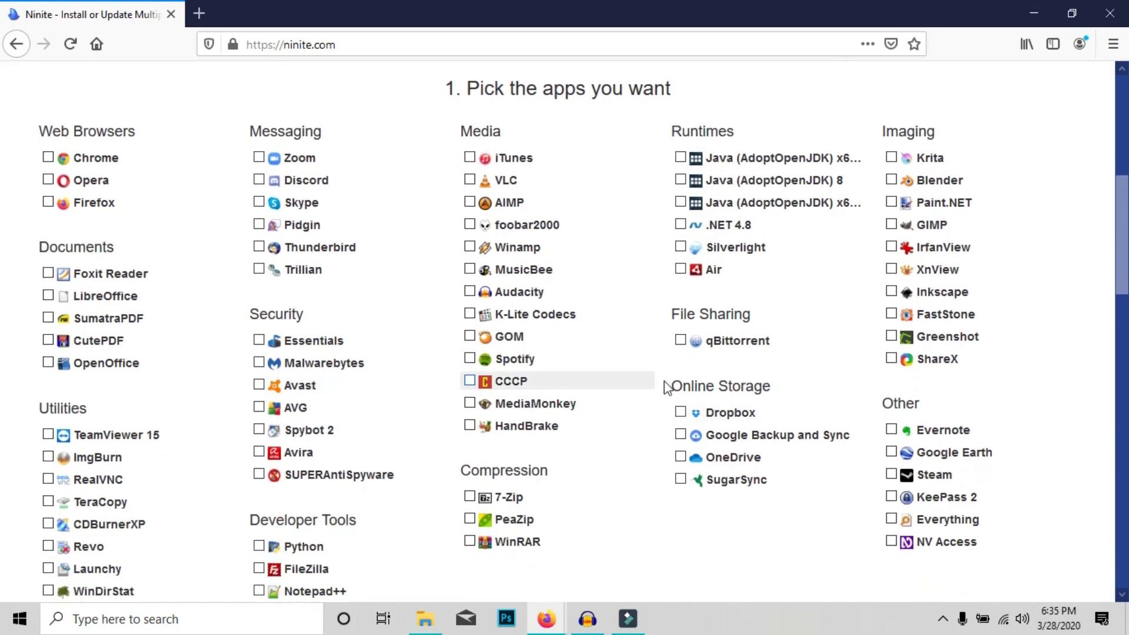
scroll(671, 385, "down", 3)
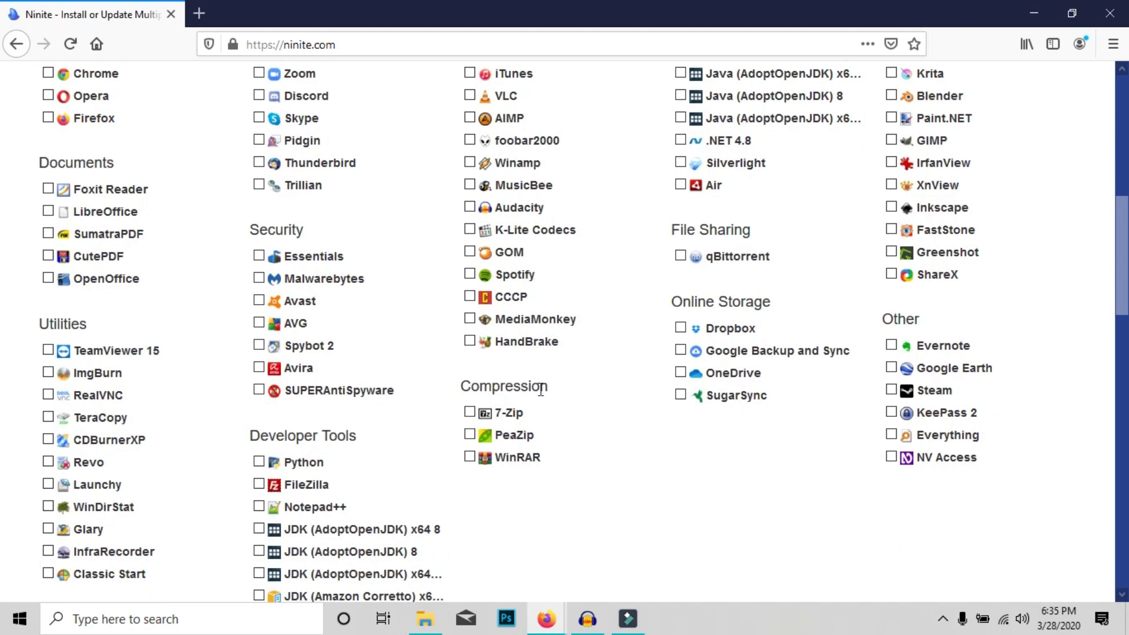
scroll(591, 456, "down", 3)
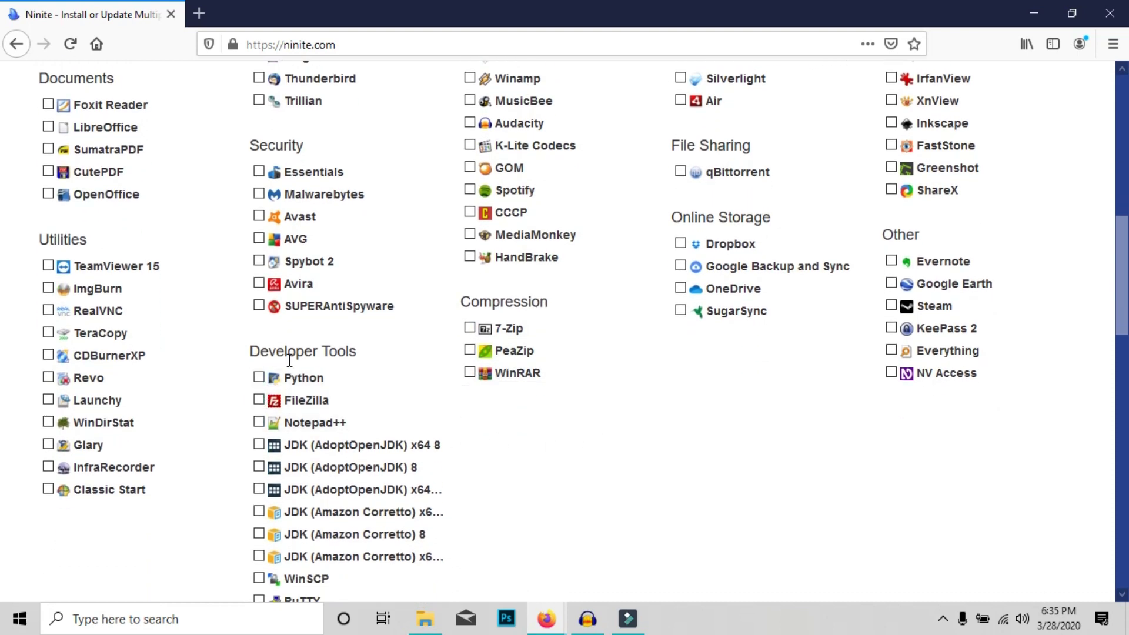
scroll(289, 360, "down", 9)
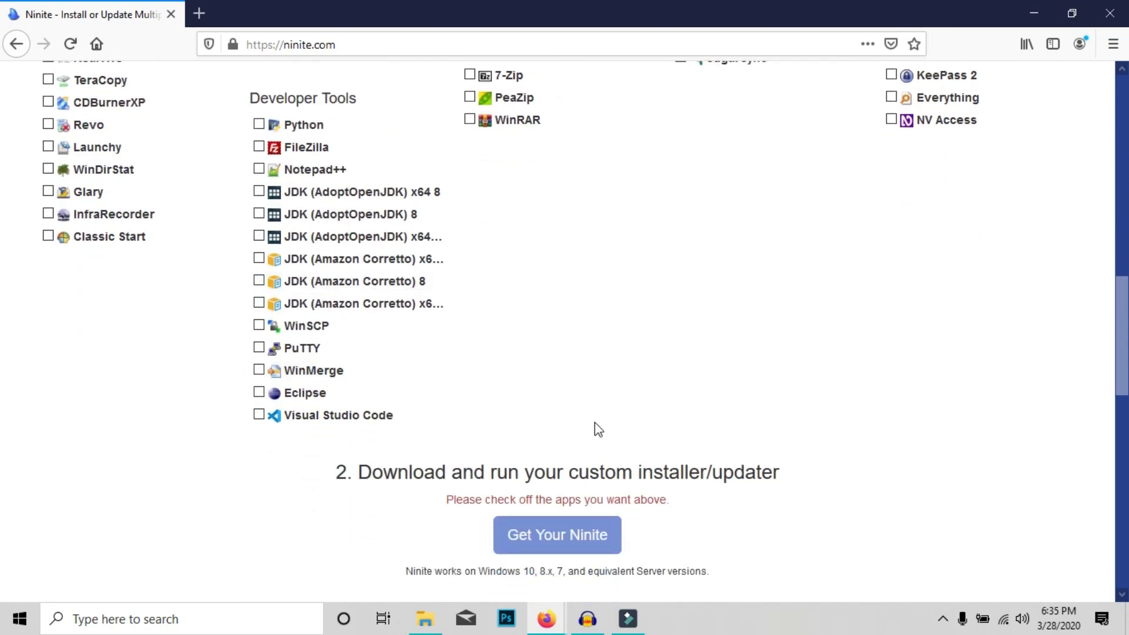
scroll(599, 430, "up", 9)
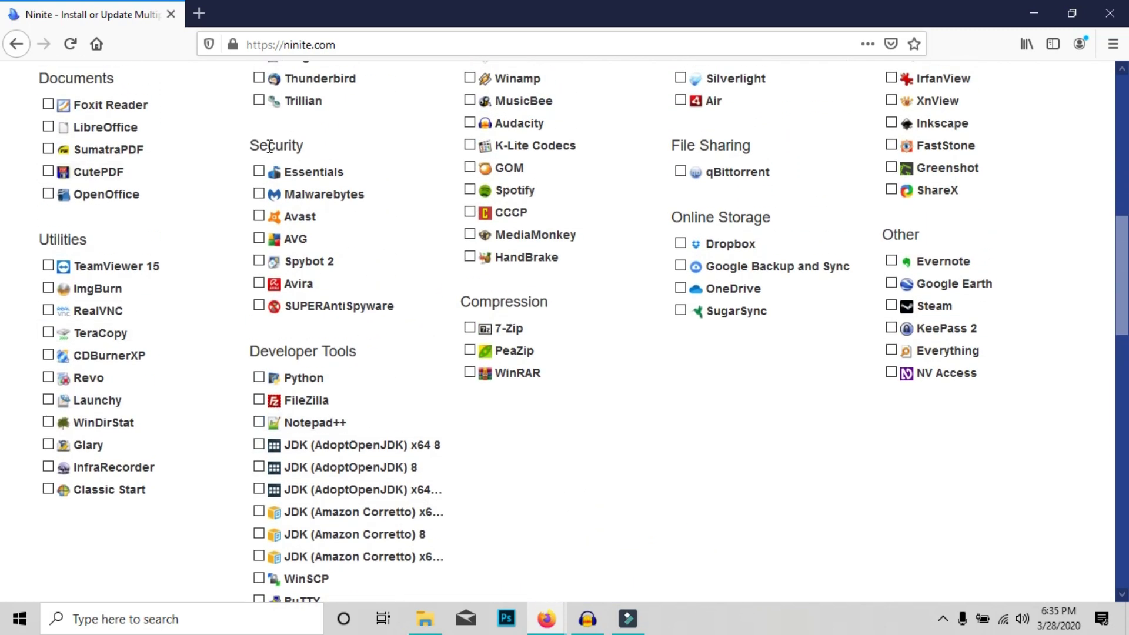
Step: Select Foxit Reader, Greenshot and WinRAR, request the combined Ninite installer and cancel saving the offered file
left_click(49, 105)
left_click(889, 169)
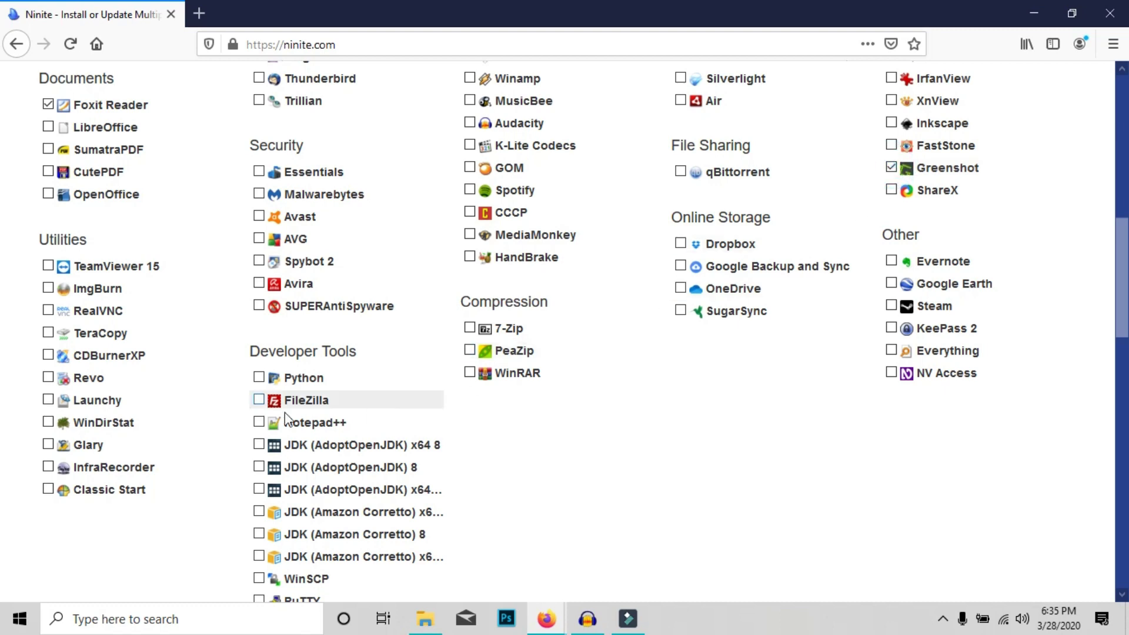
left_click(470, 372)
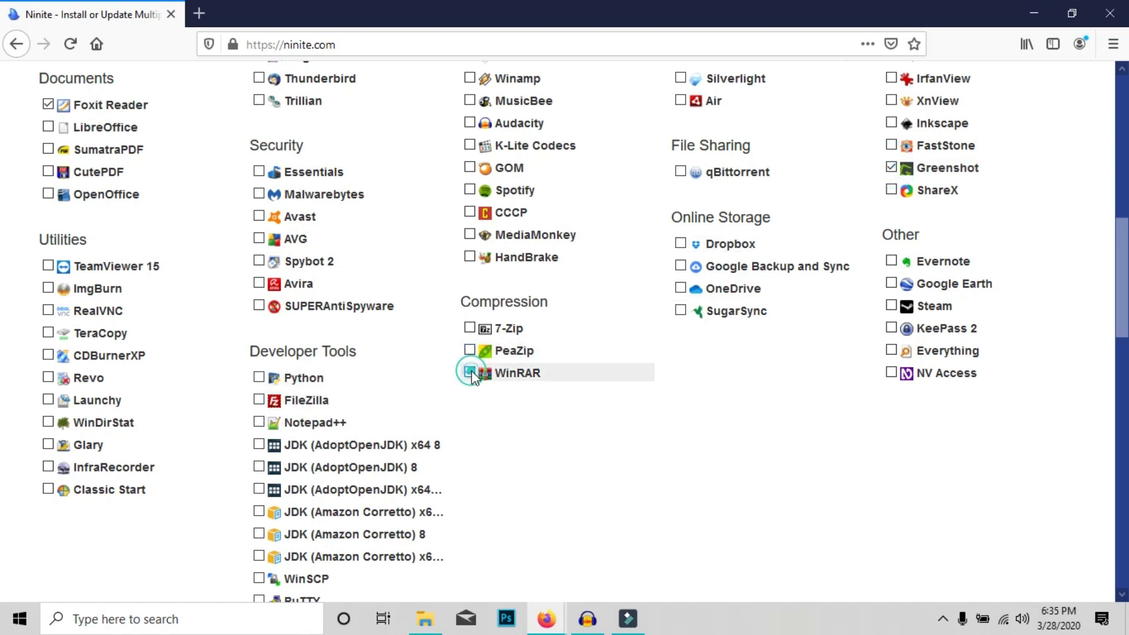
scroll(482, 390, "down", 5)
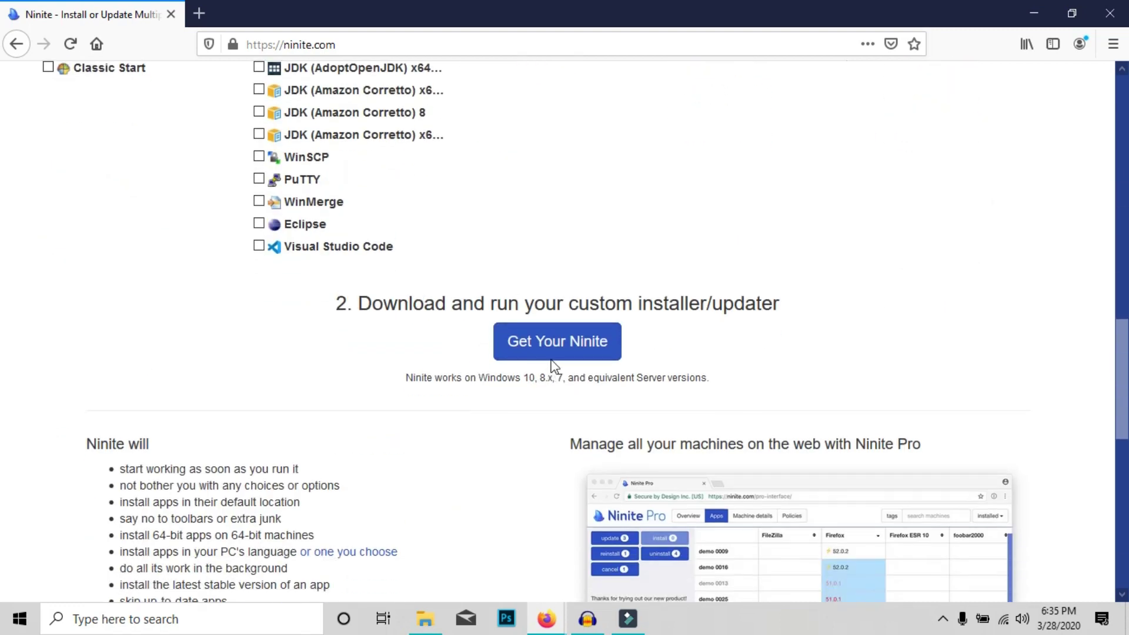
left_click(554, 351)
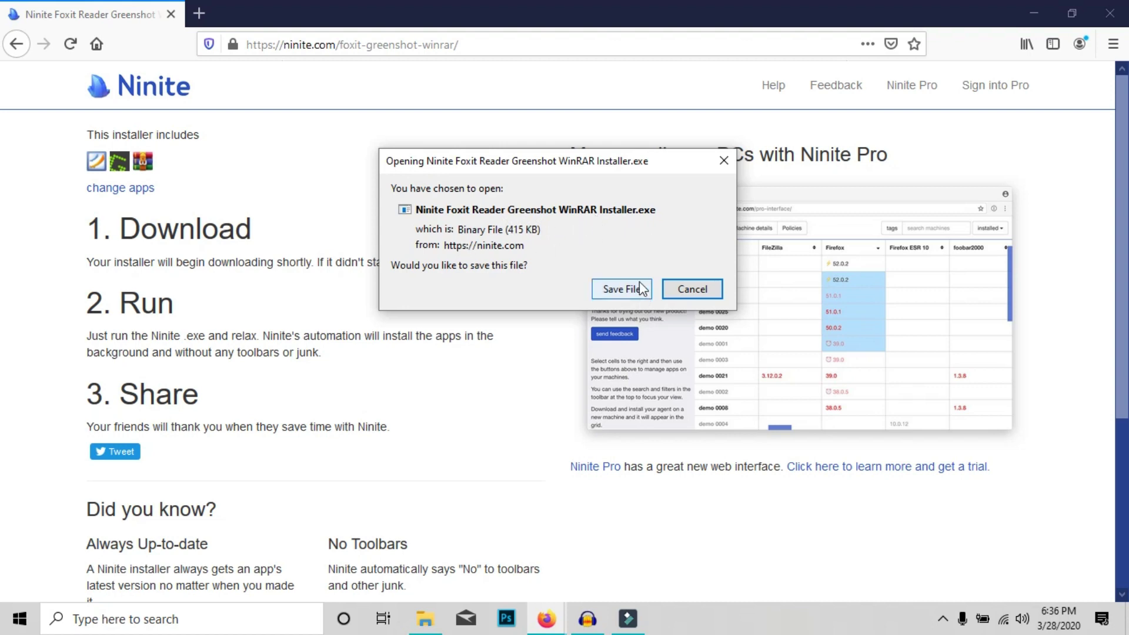
left_click(669, 292)
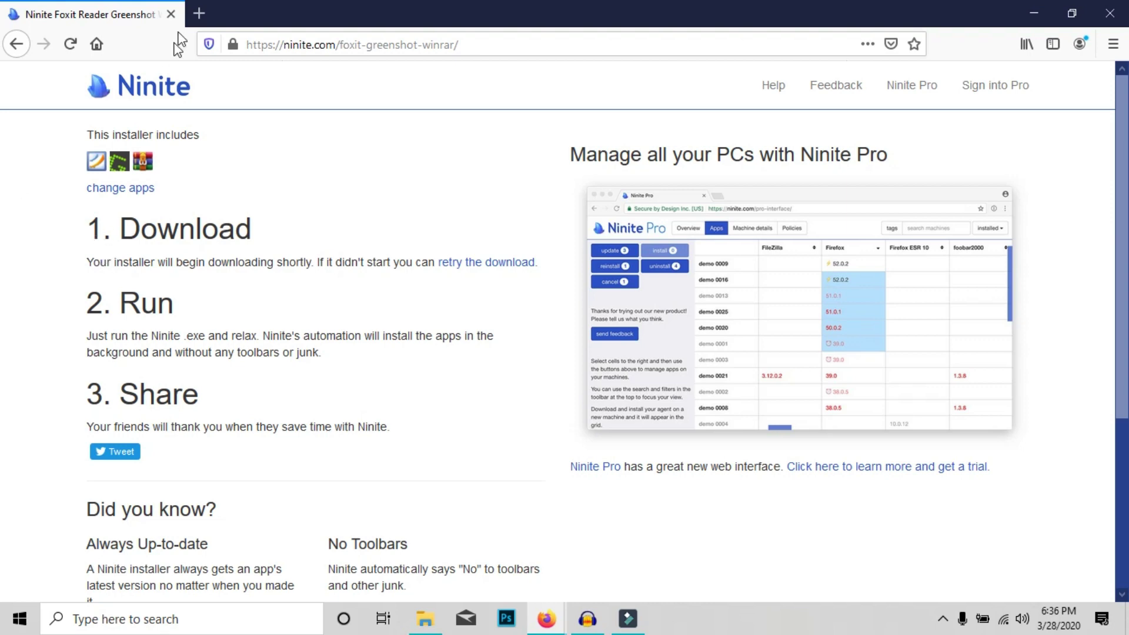
Step: Search Google for filehippo and open the FileHippo website from the results
left_click(195, 15)
left_click(172, 15)
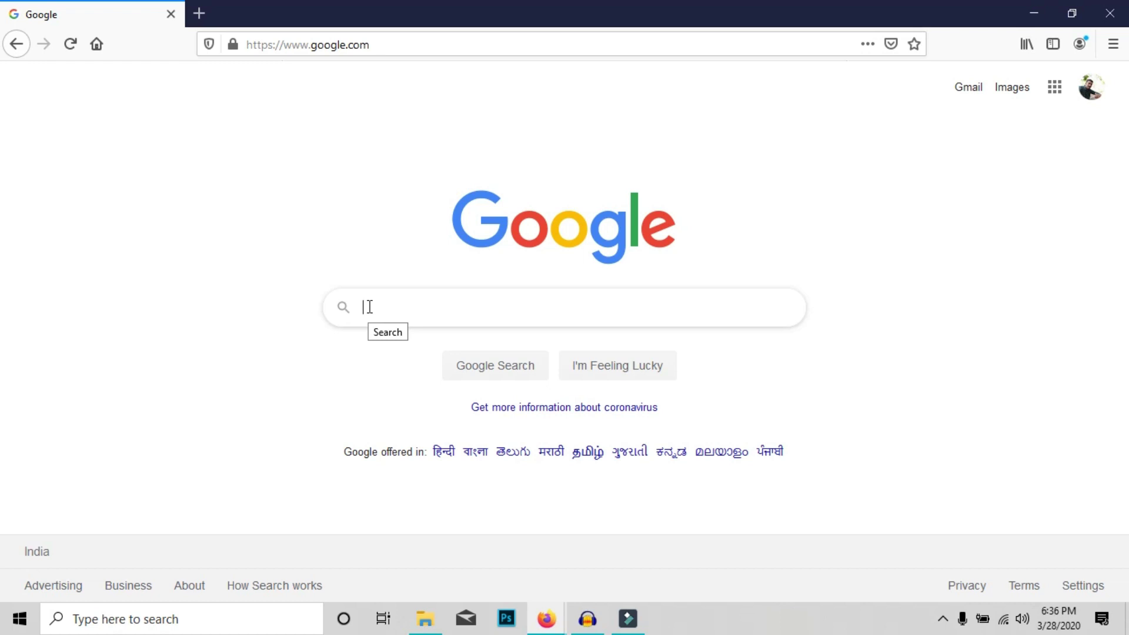
left_click(368, 307)
type("file")
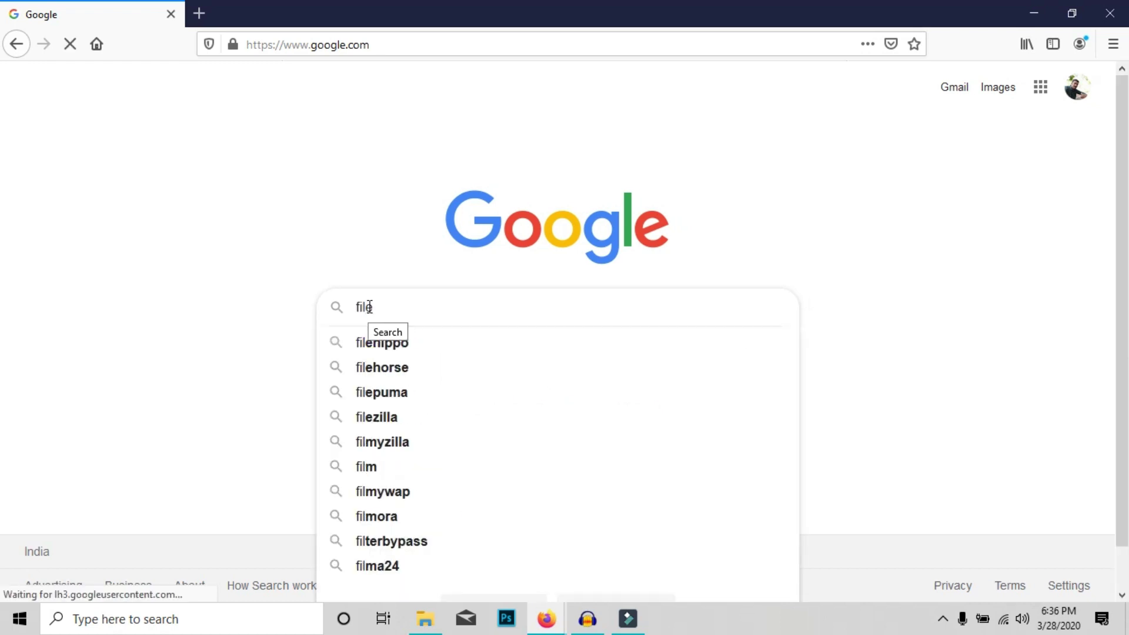
type("hipo")
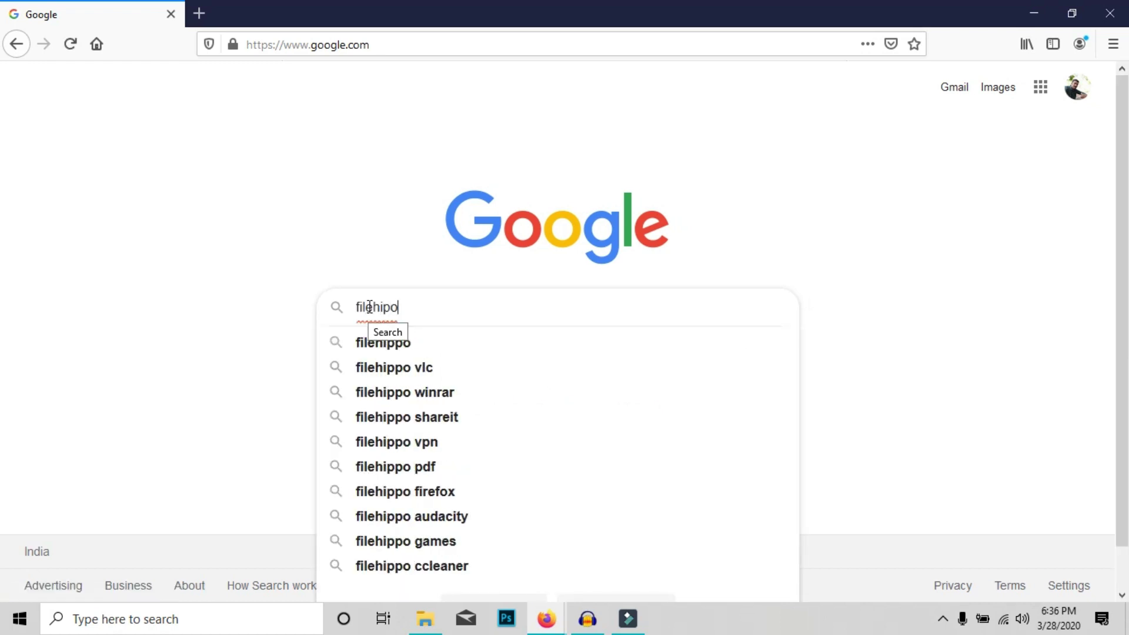
left_click(378, 347)
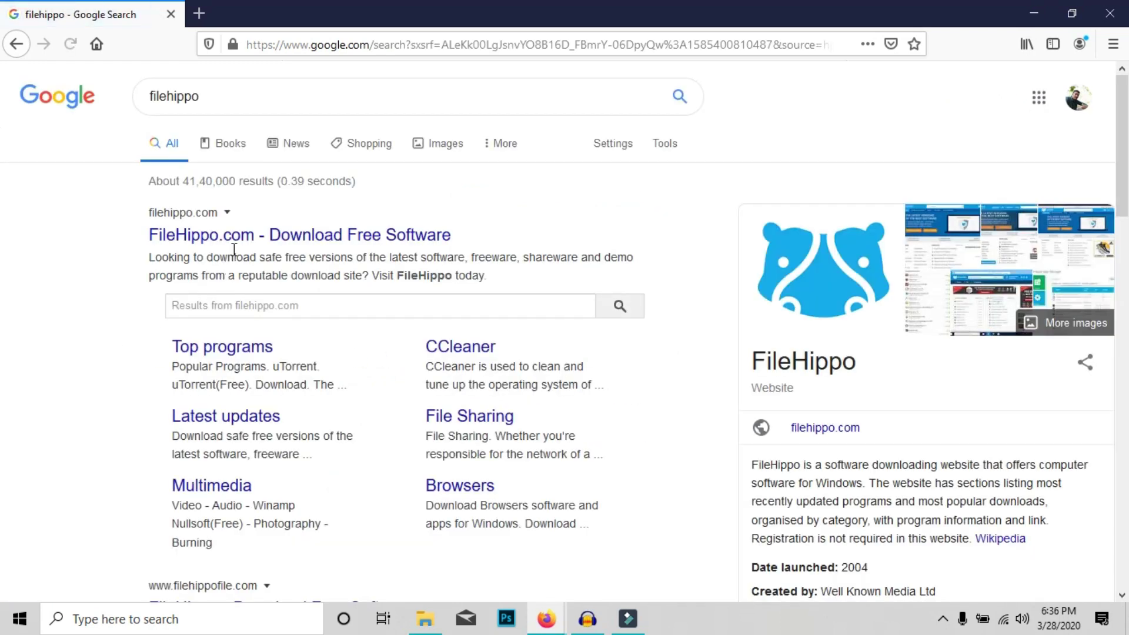
left_click(236, 245)
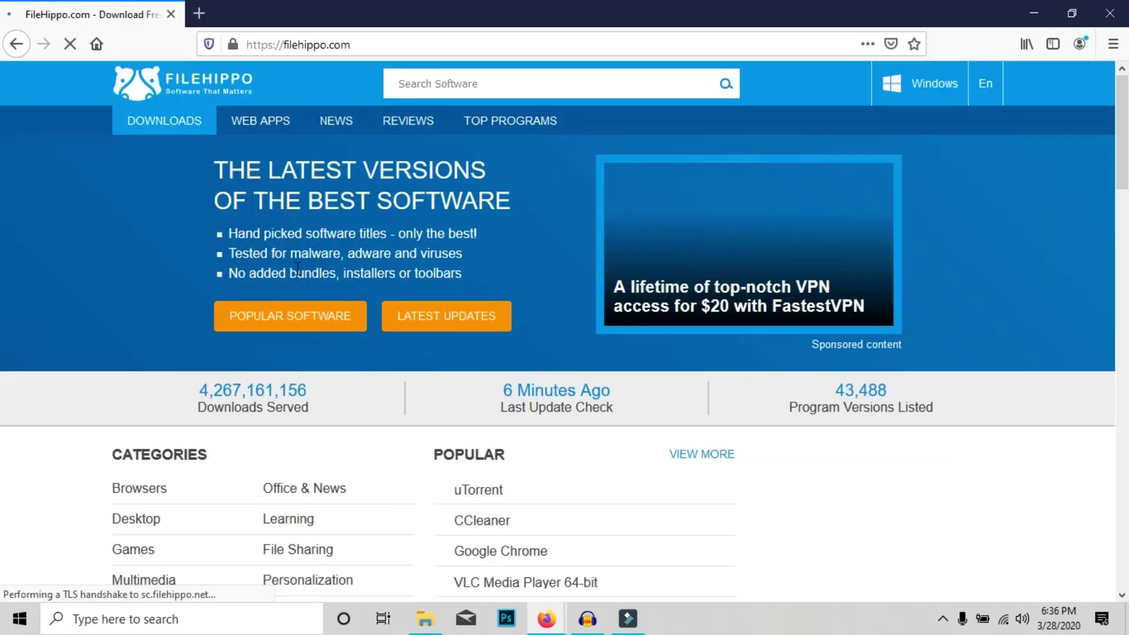
Step: Look over FileHippo's categories and popular programs, open VLC Media Player 64-bit and request the download of its latest version
scroll(381, 274, "down", 3)
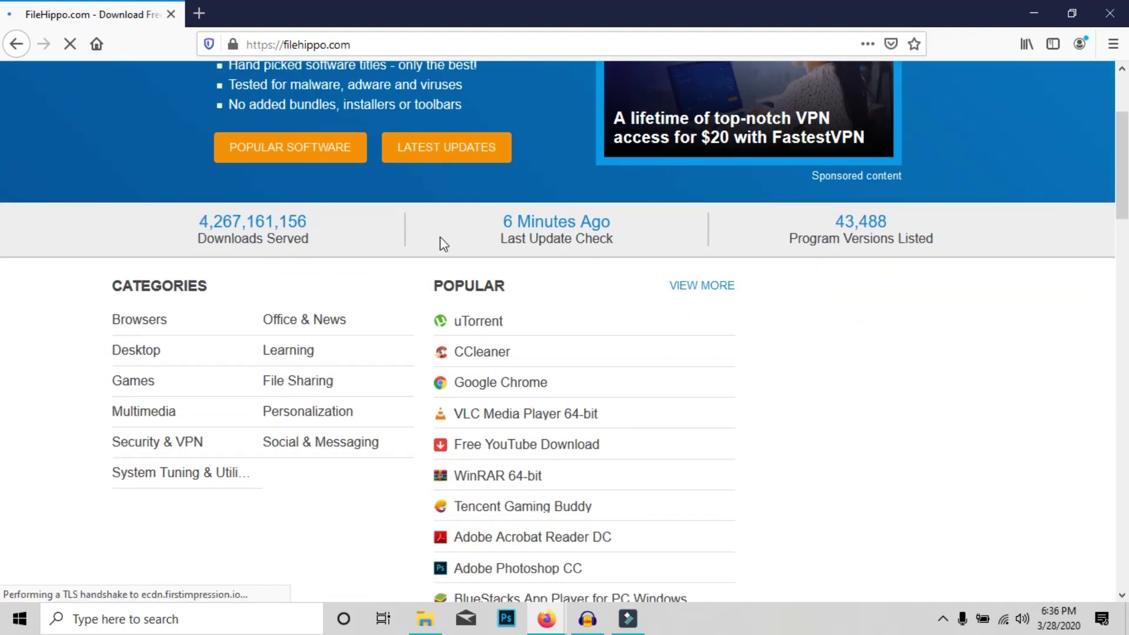
scroll(519, 243, "down", 1)
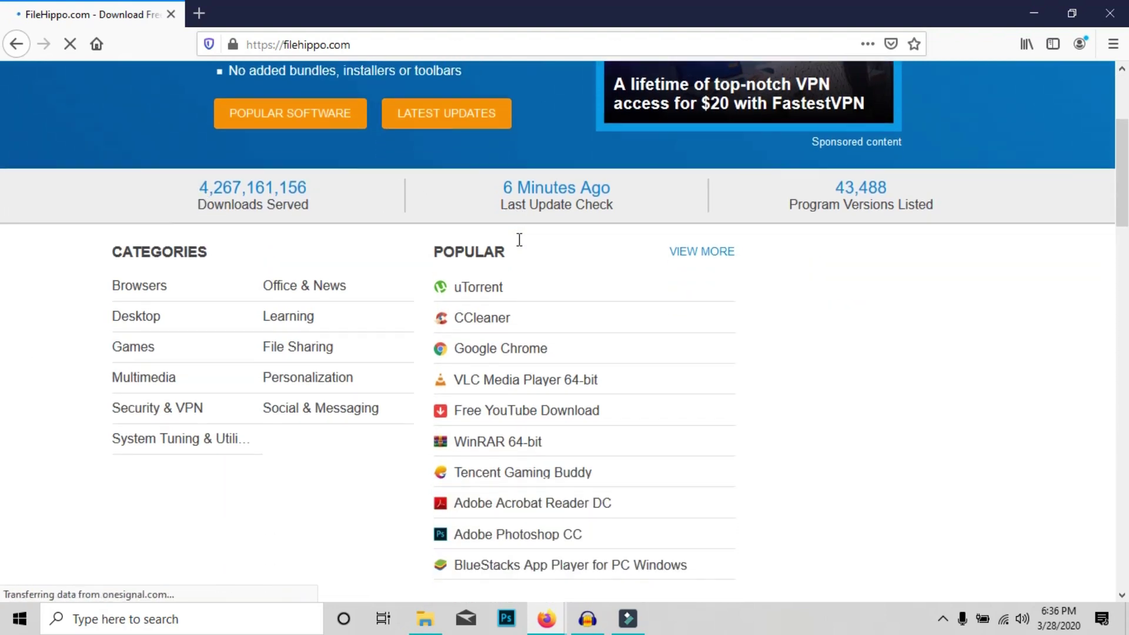
scroll(519, 239, "down", 1)
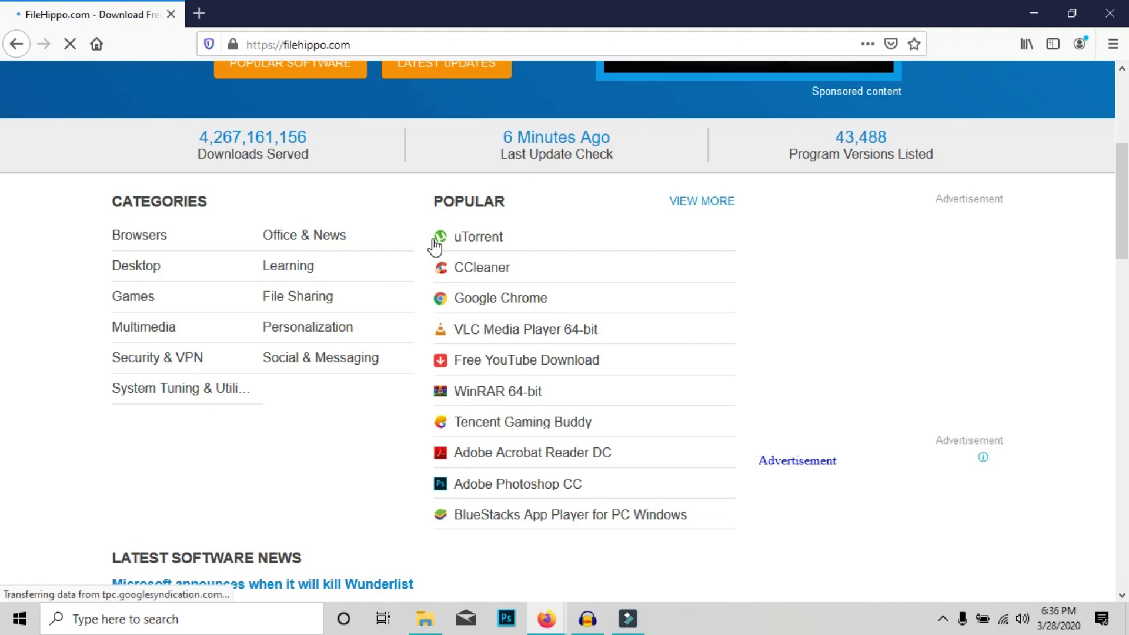
scroll(253, 300, "down", 1)
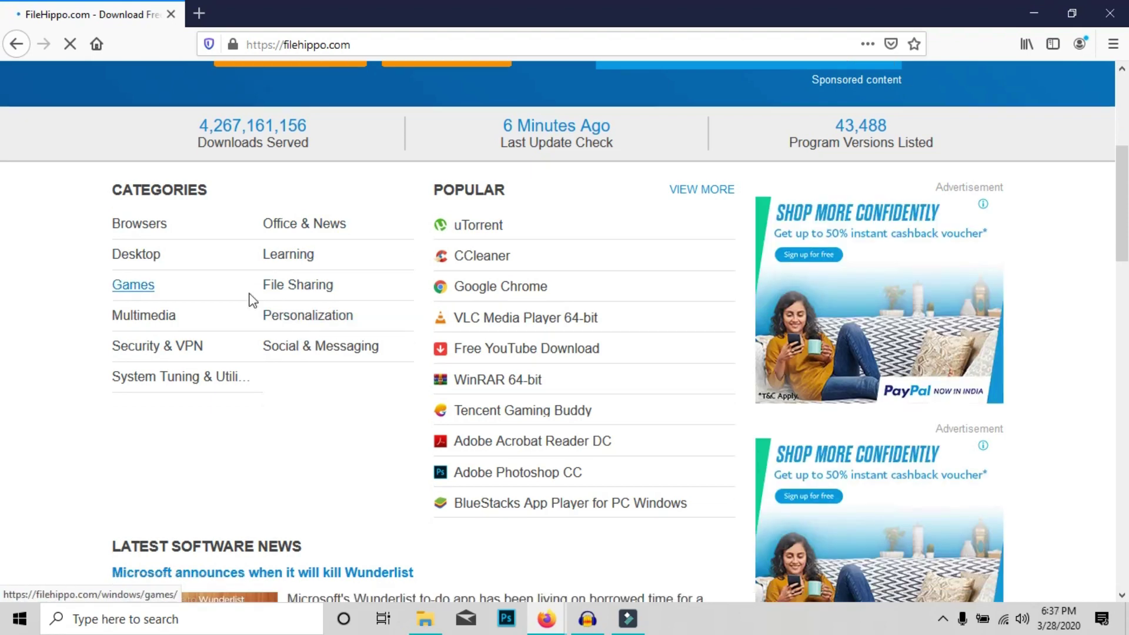
scroll(315, 295, "up", 1)
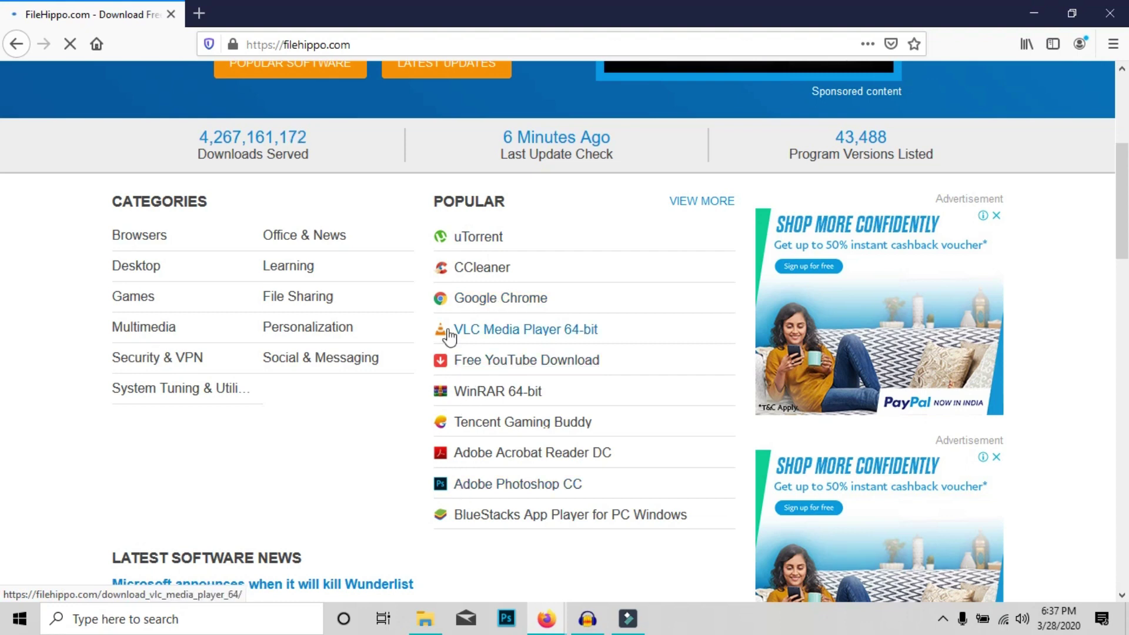
left_click(512, 332)
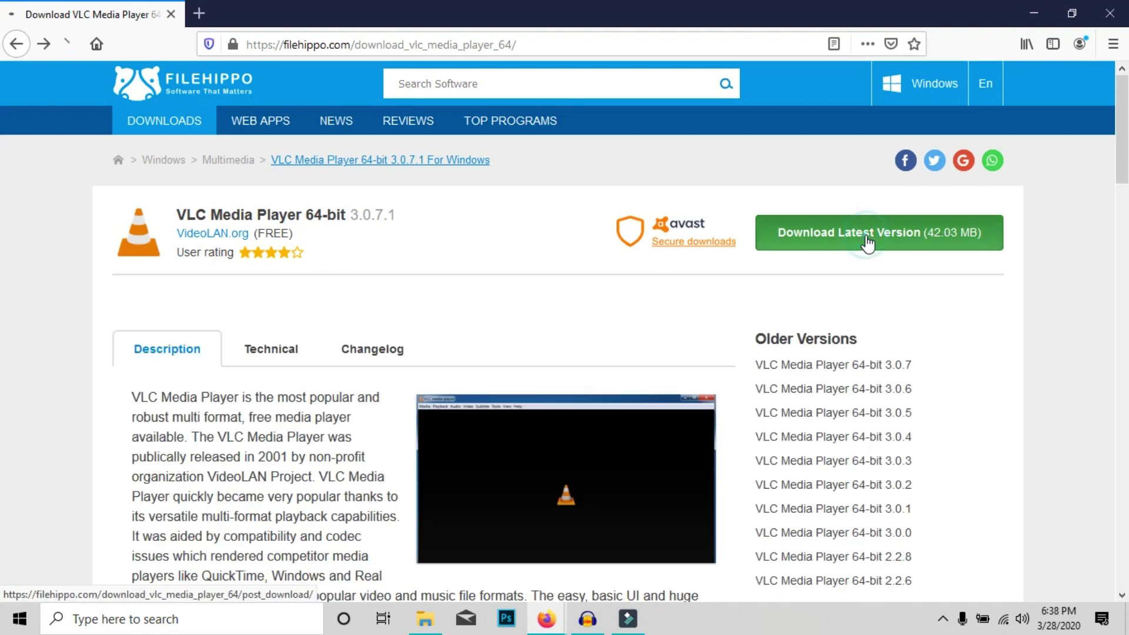
left_click(868, 242)
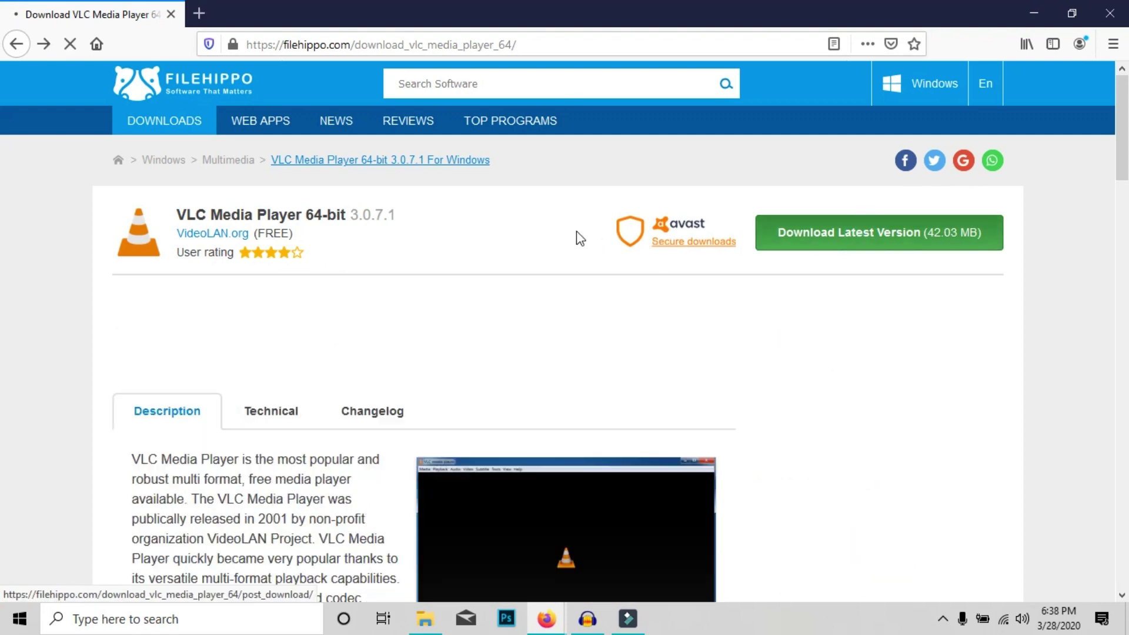